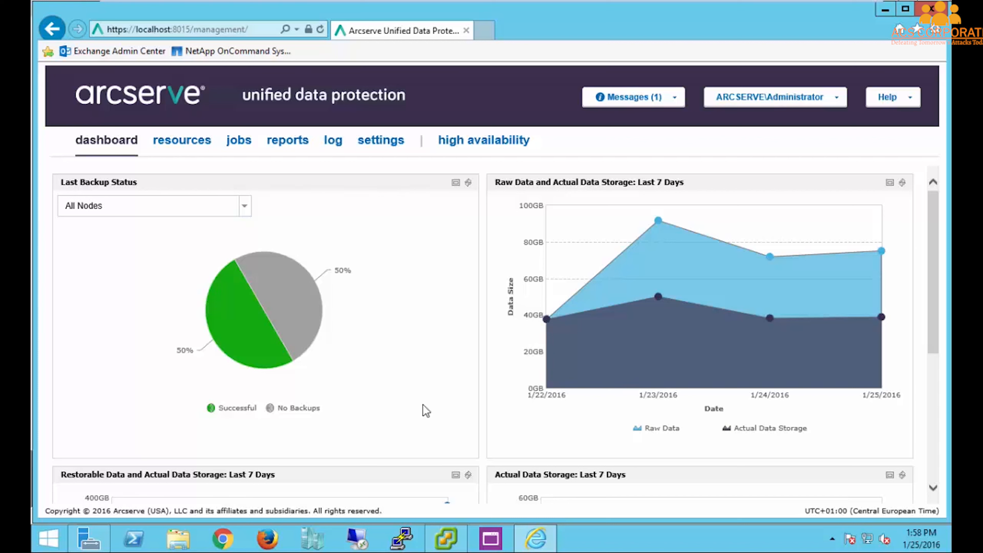
Start adding an infrastructure site named "remote site" and select the full gateway installation instructions text for copying.
click(186, 150)
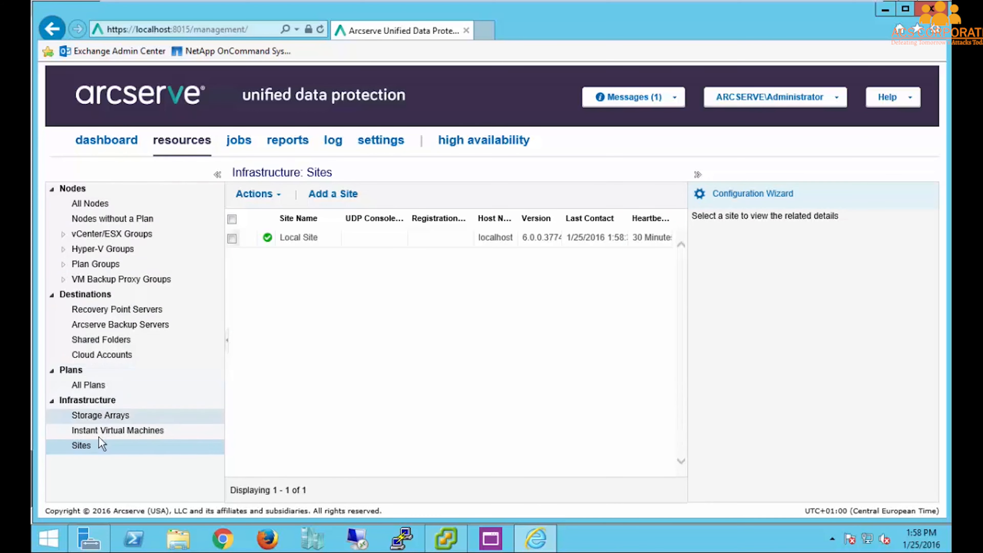
click(126, 204)
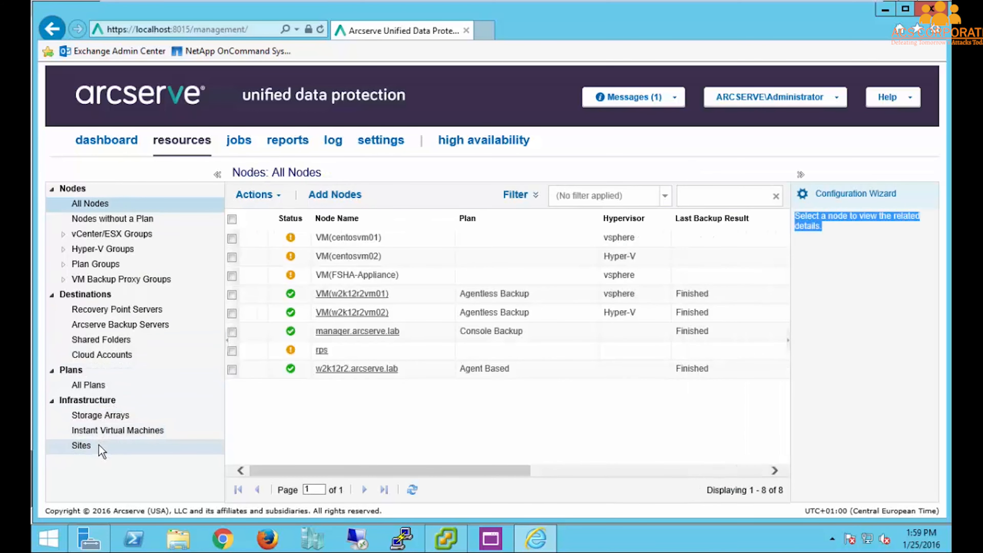
click(102, 449)
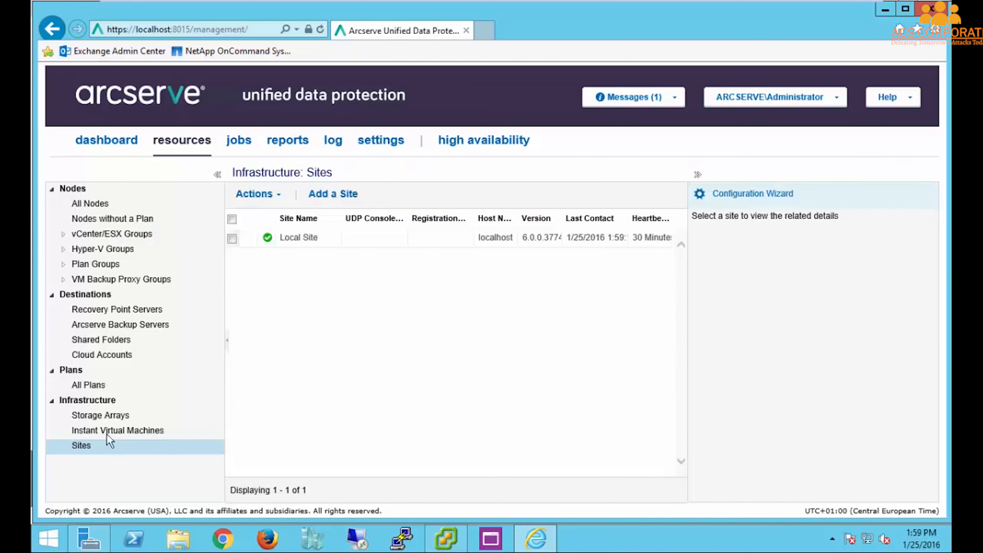
click(327, 194)
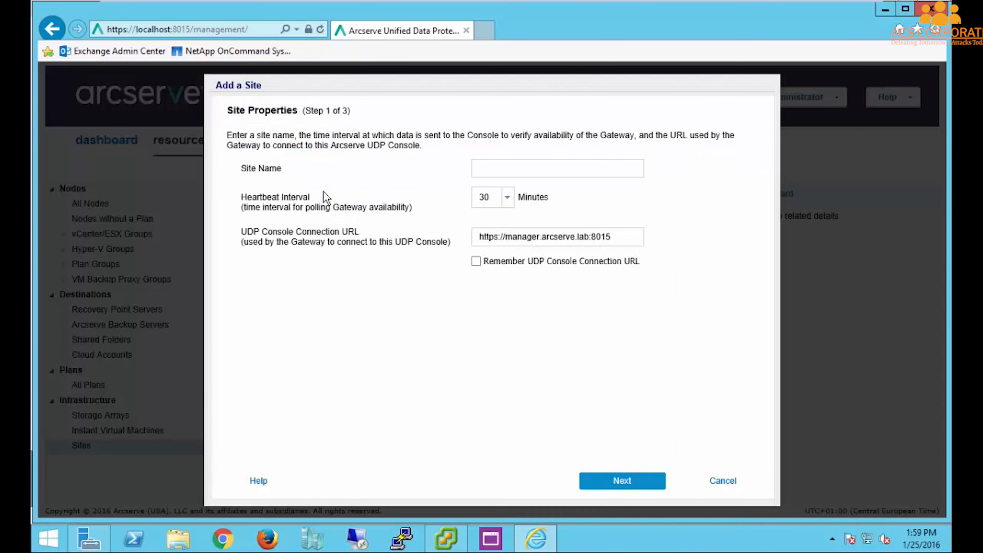
click(511, 169)
text(remote site)
click(638, 487)
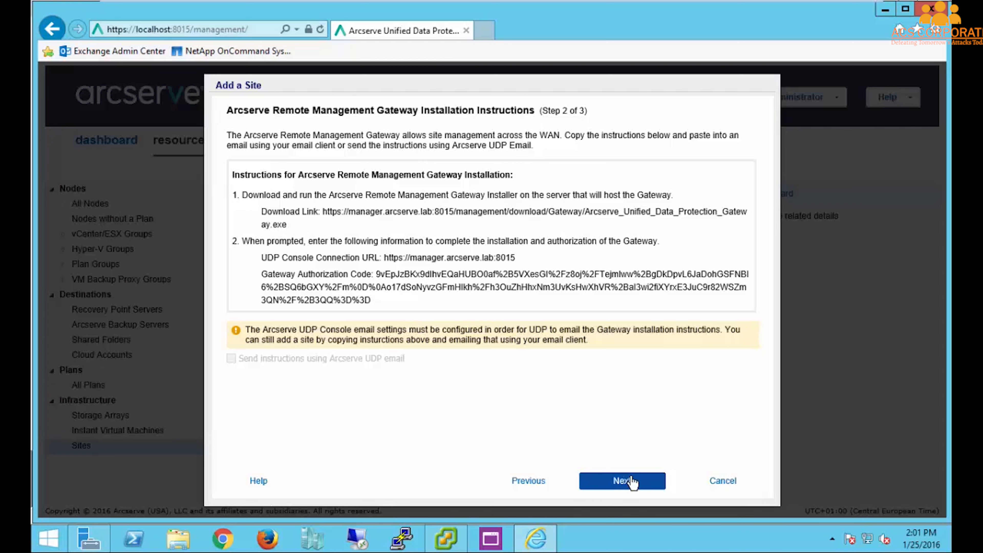
drag(371, 301, 265, 190)
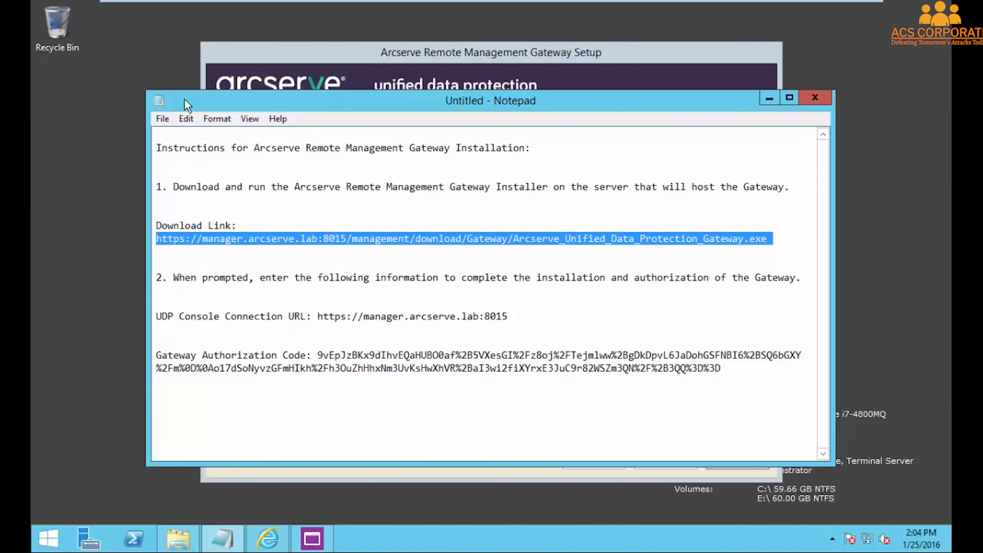
In the Arcserve Remote Management Gateway setup, accept the license agreement, keep the default destination folder and use the browser proxy settings.
click(492, 54)
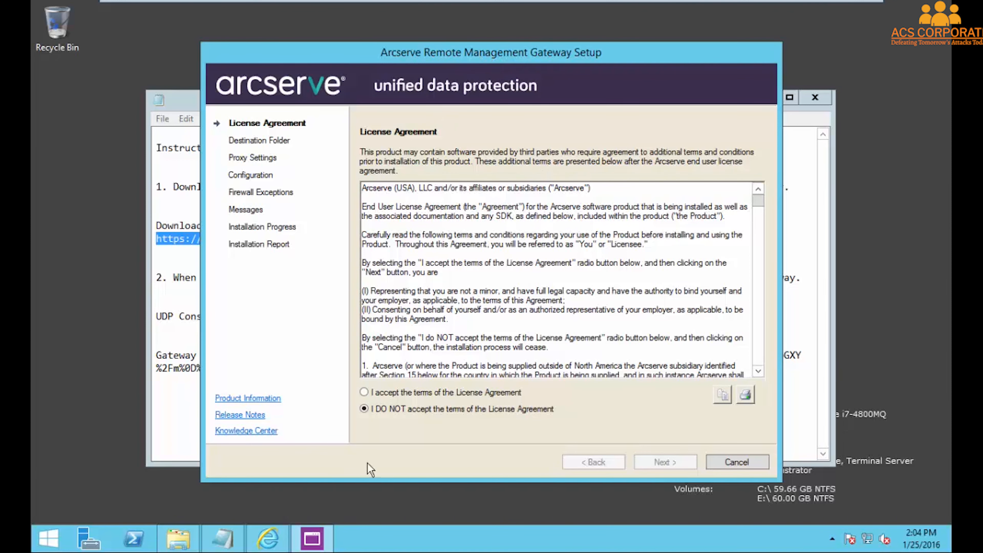
click(364, 392)
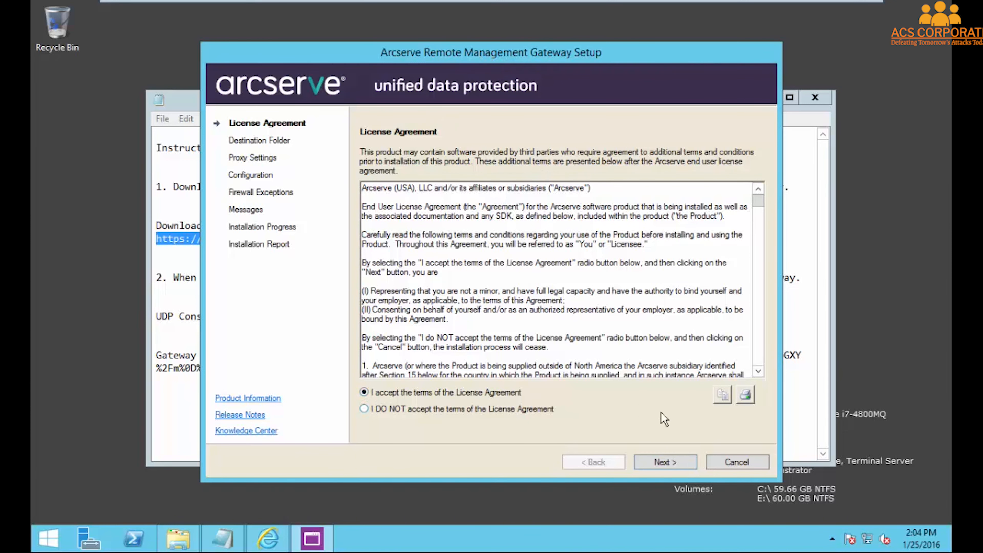
click(679, 462)
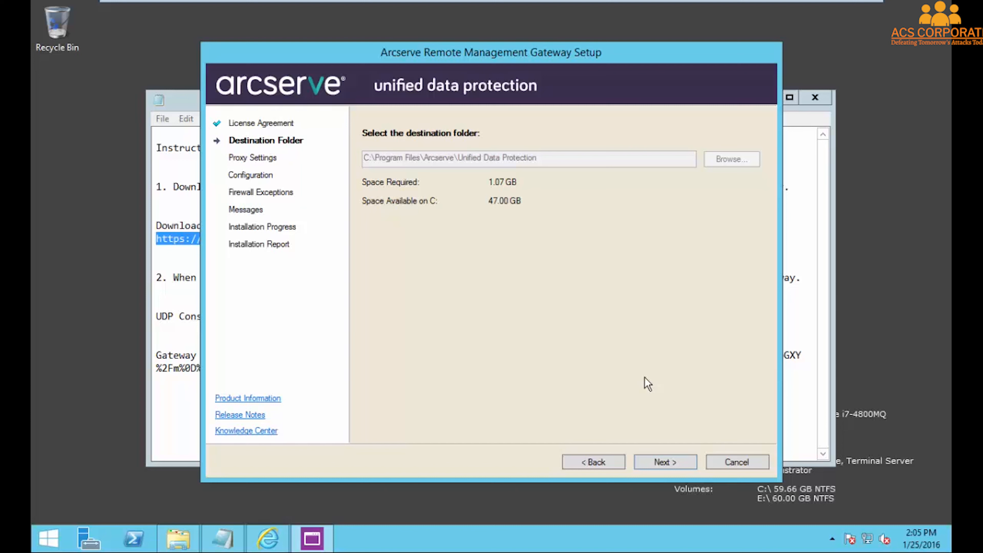
click(671, 467)
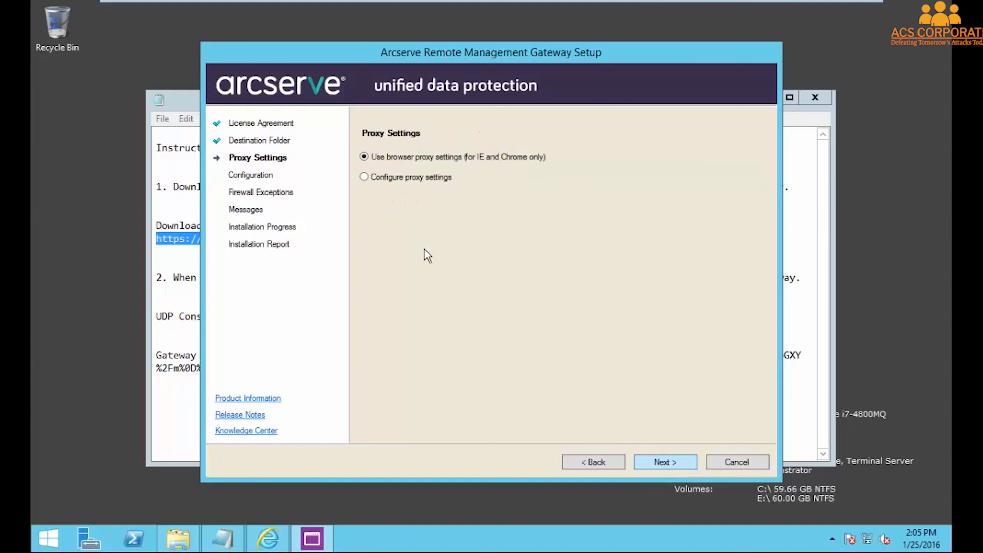
click(365, 178)
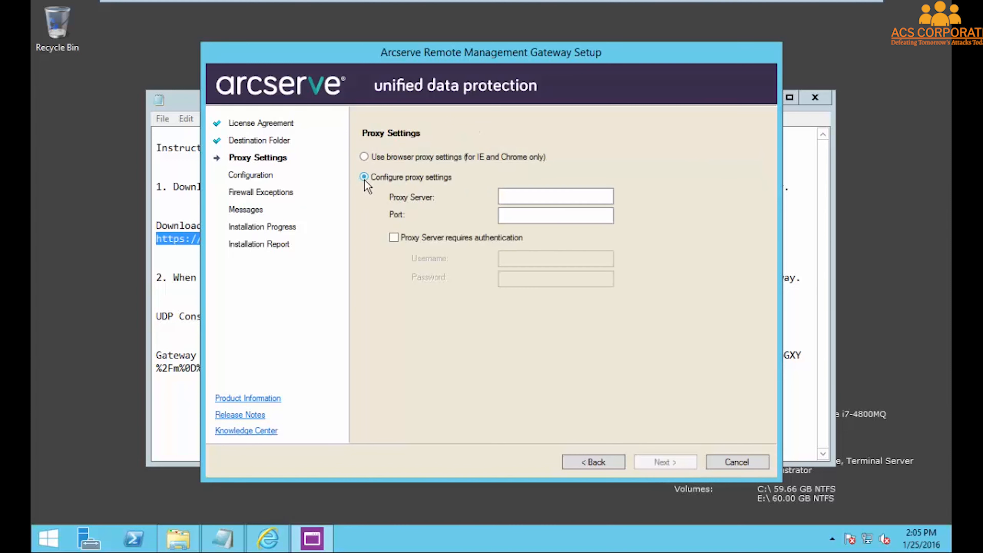
click(364, 157)
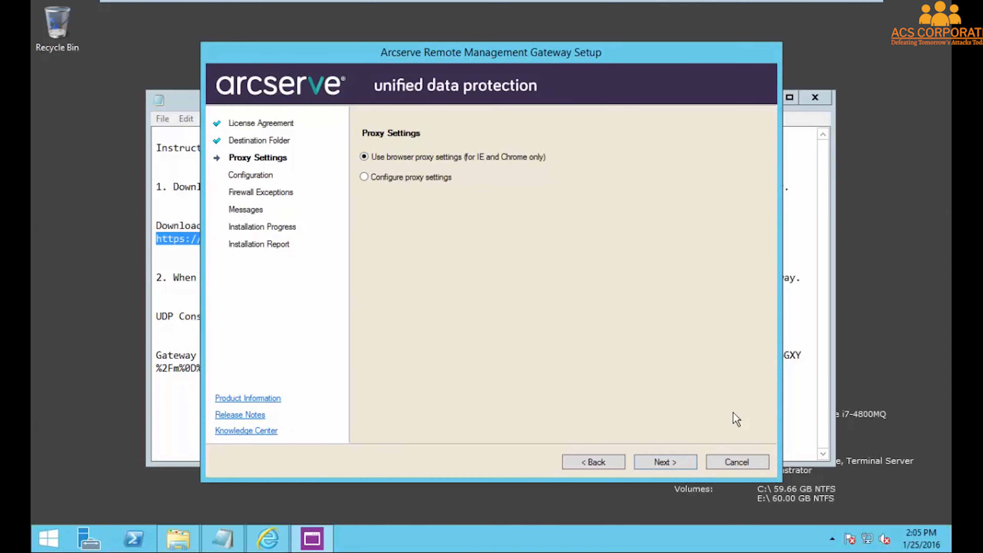
click(678, 461)
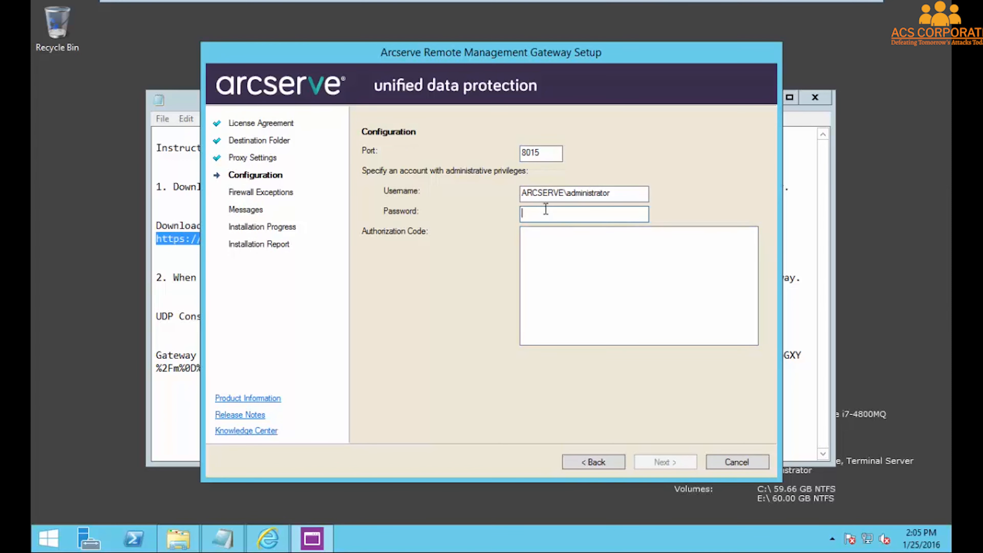
Enter the administrator account password in the gateway configuration.
text(••••••••••••)
key(alt+Tab)
key(alt+Tab)
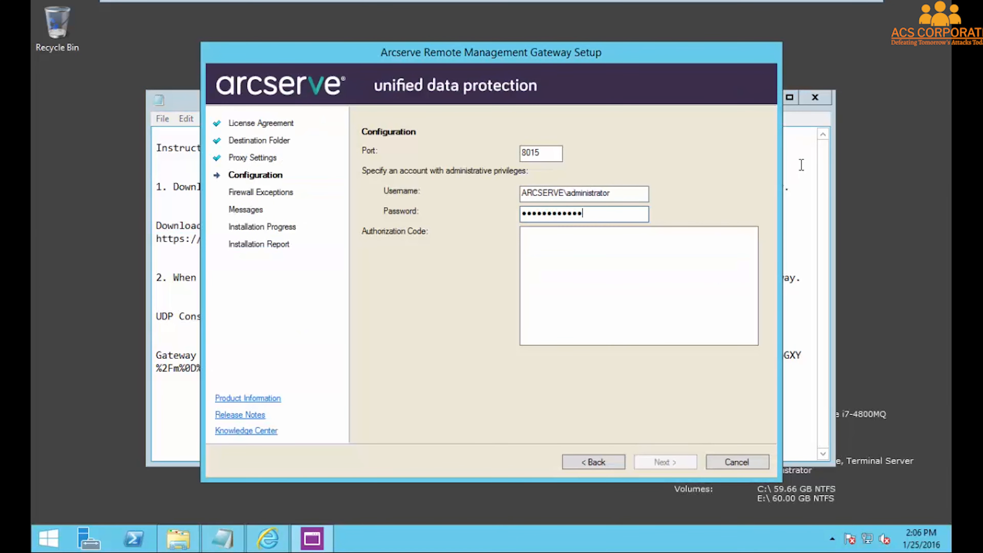
Copy the gateway authorization code from the Notepad instructions into the setup's Authorization Code field and continue to the firewall exceptions.
click(802, 133)
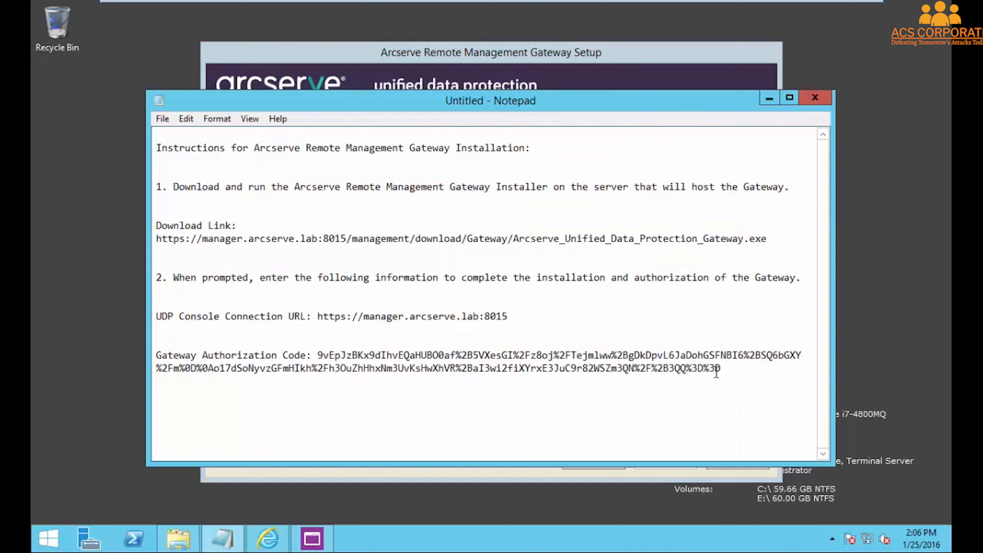
drag(719, 368, 331, 360)
right_click(330, 360)
click(409, 209)
click(633, 86)
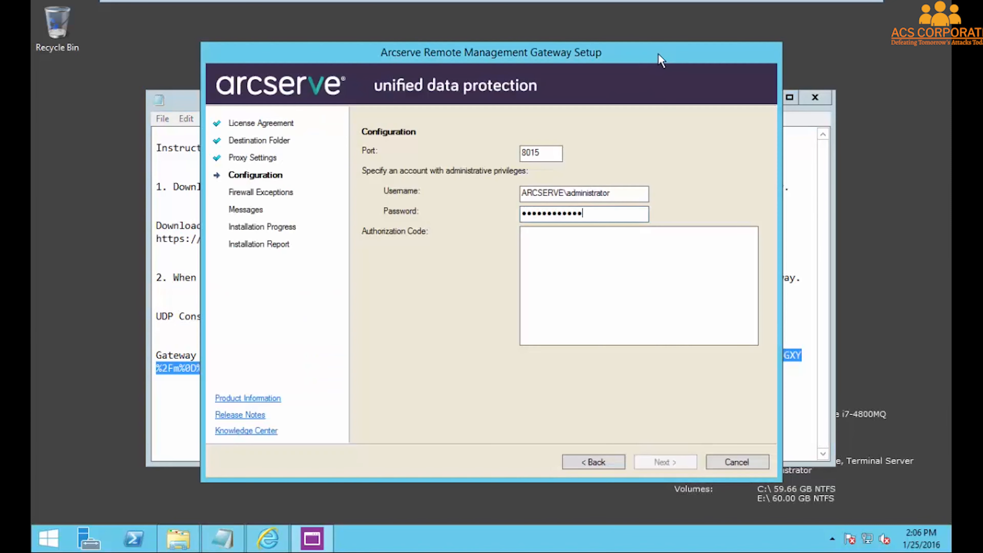
click(579, 258)
right_click(579, 257)
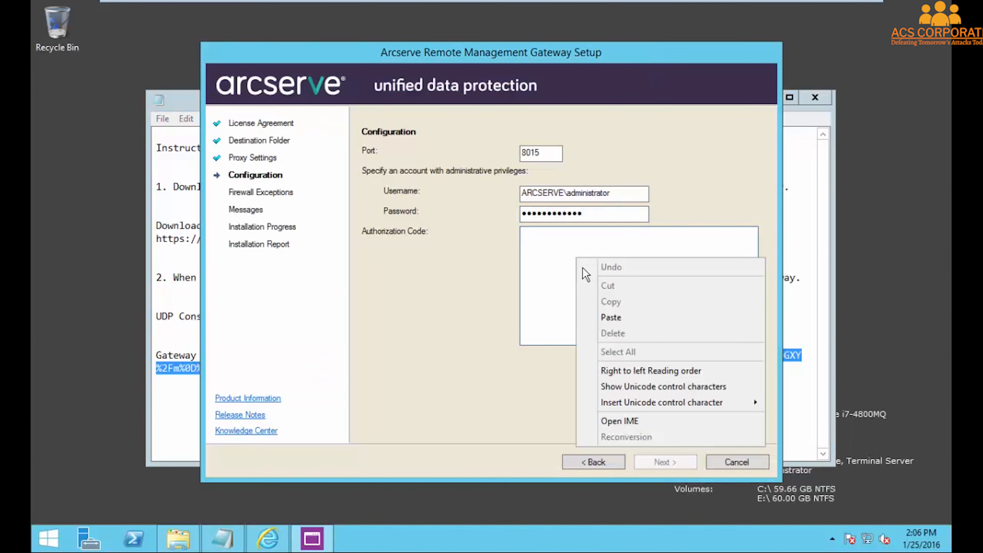
click(624, 318)
click(662, 463)
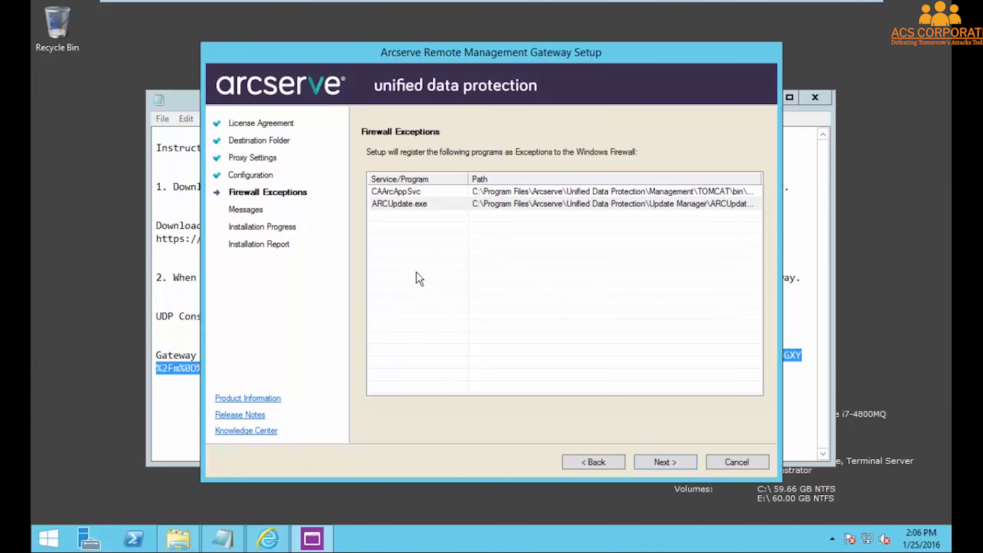
Accept the listed firewall exceptions, install the gateway and finish the setup.
click(663, 462)
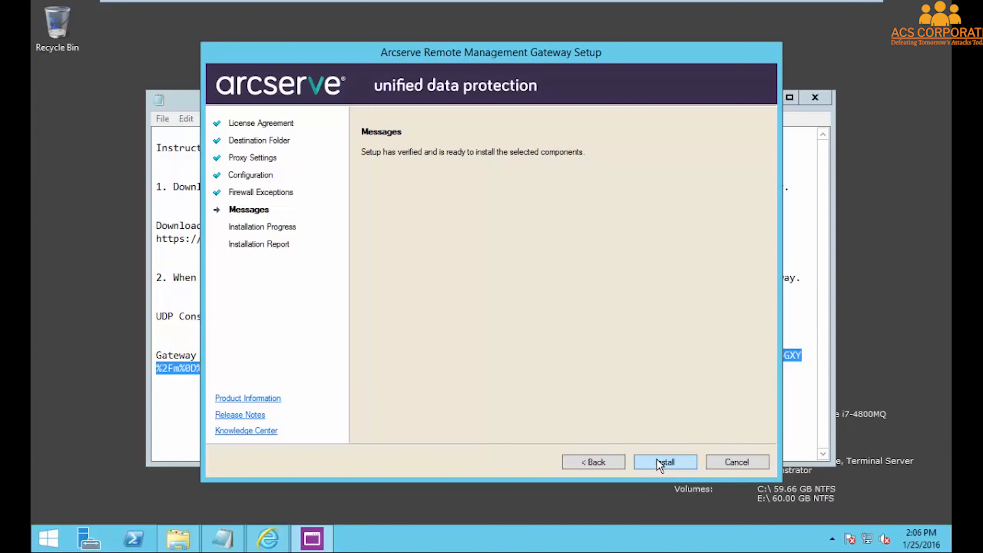
click(657, 461)
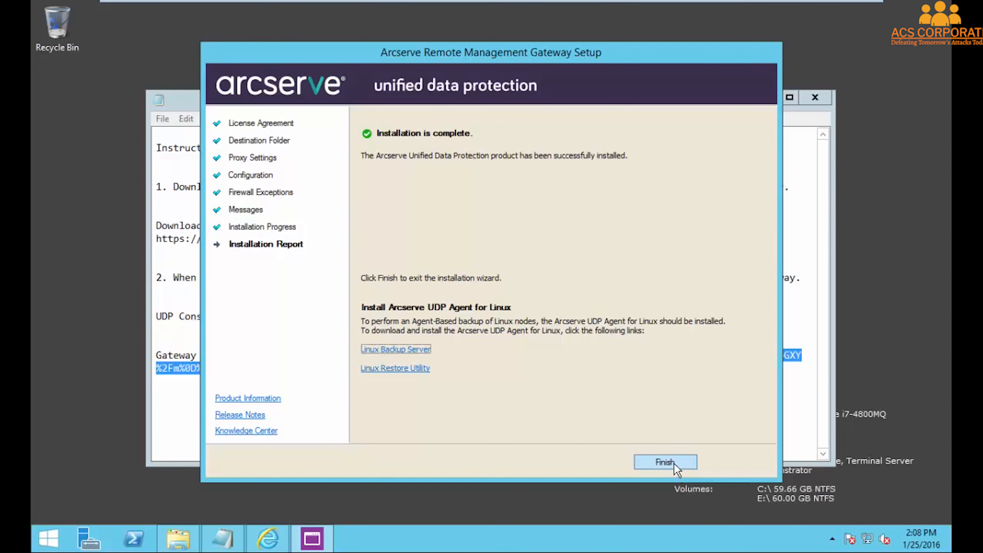
click(665, 462)
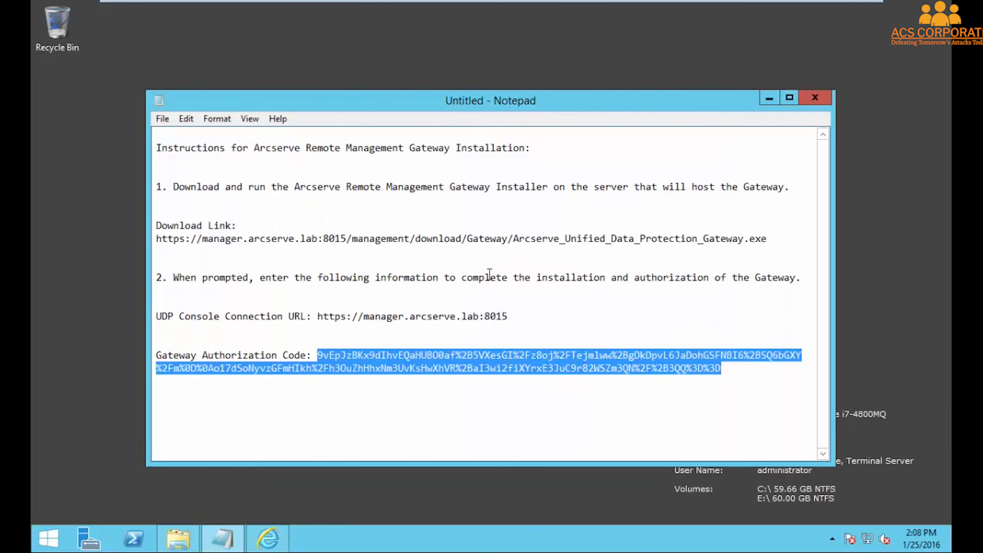
Return to the Arcserve UDP console and complete the creation of the remote site.
mouse_move(454, 1)
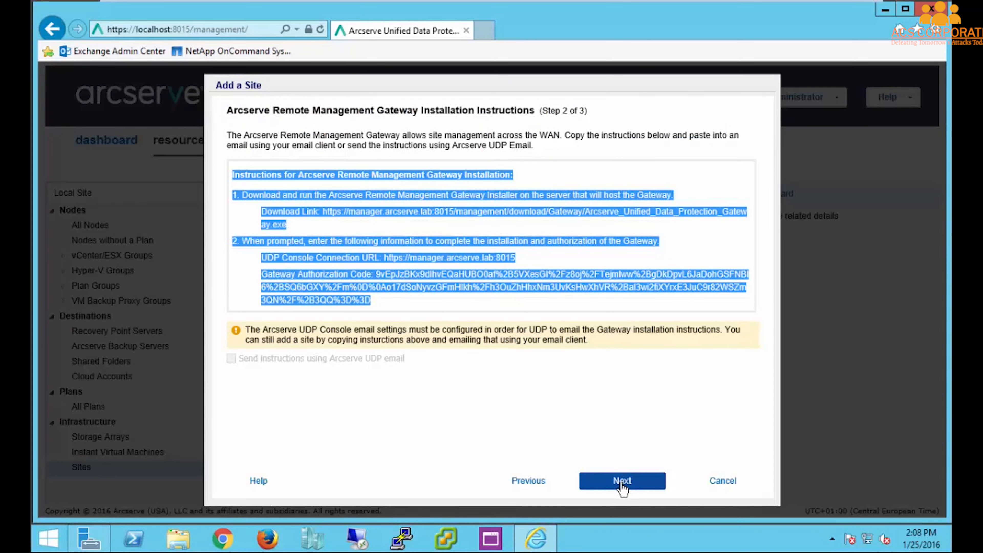
click(622, 480)
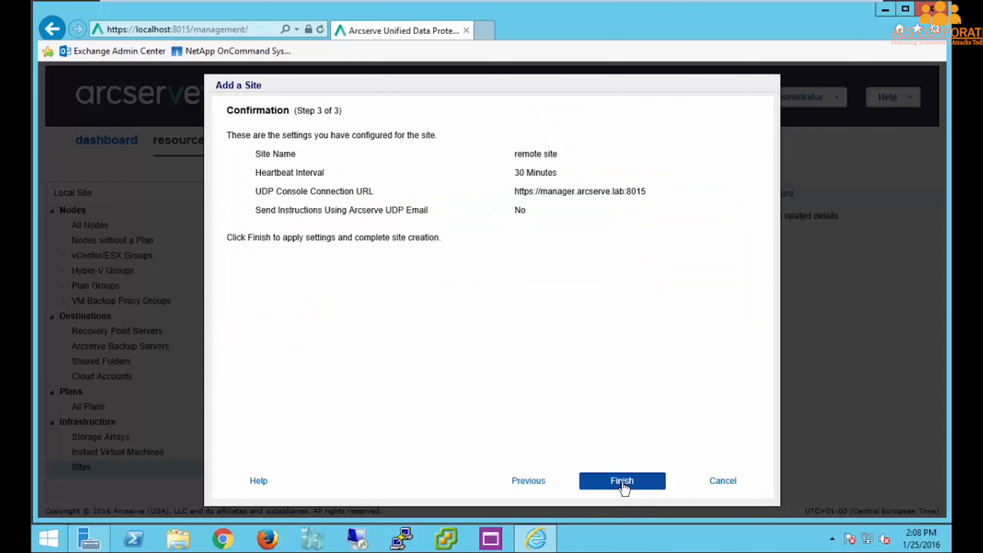
click(622, 481)
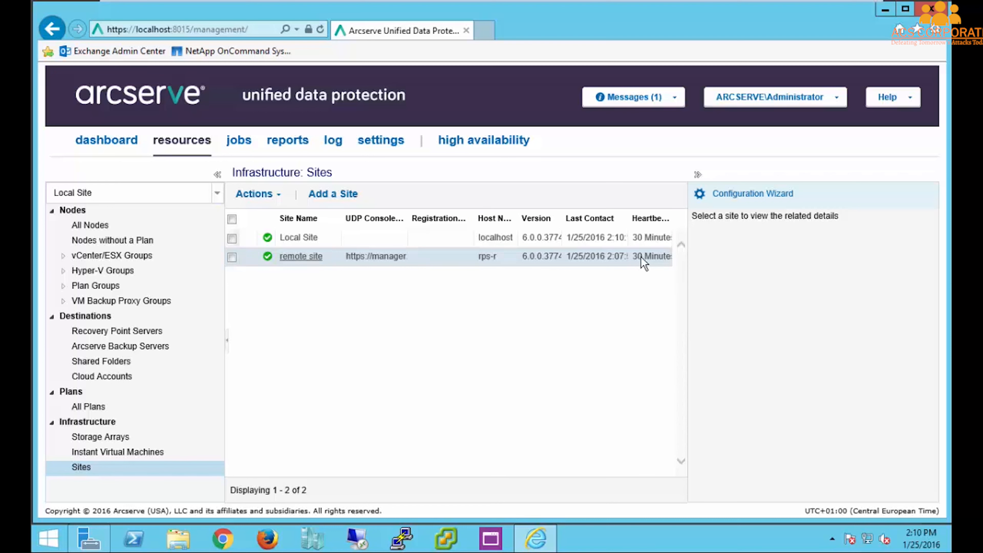
Switch to the remote site and add Windows node rps-r.arcserve.lab with its account password and the description "Remote RPS".
click(217, 193)
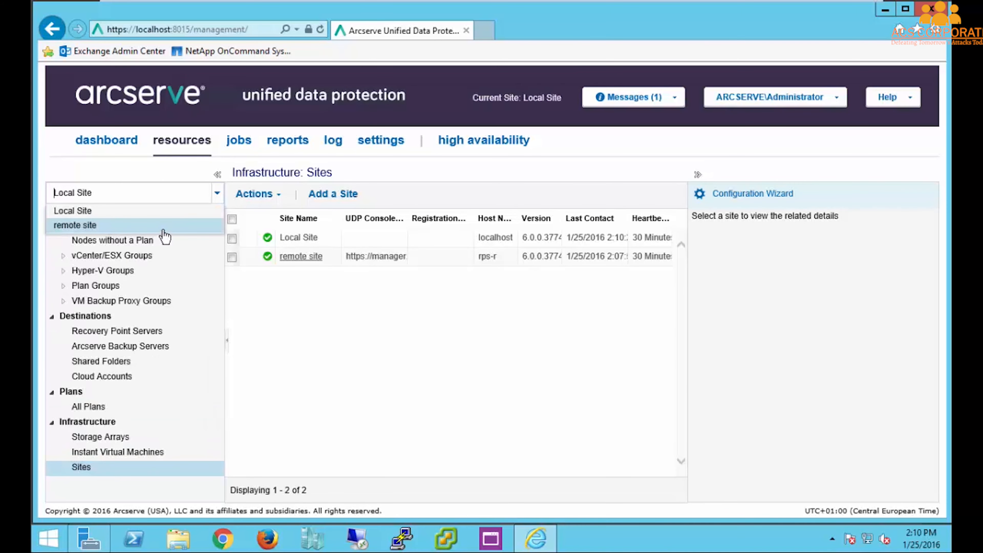
click(130, 228)
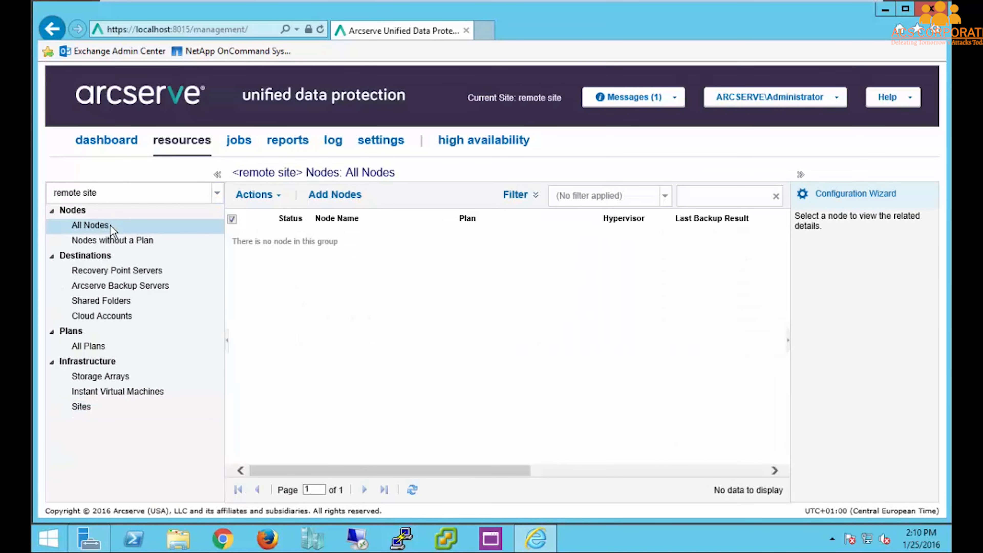
click(335, 195)
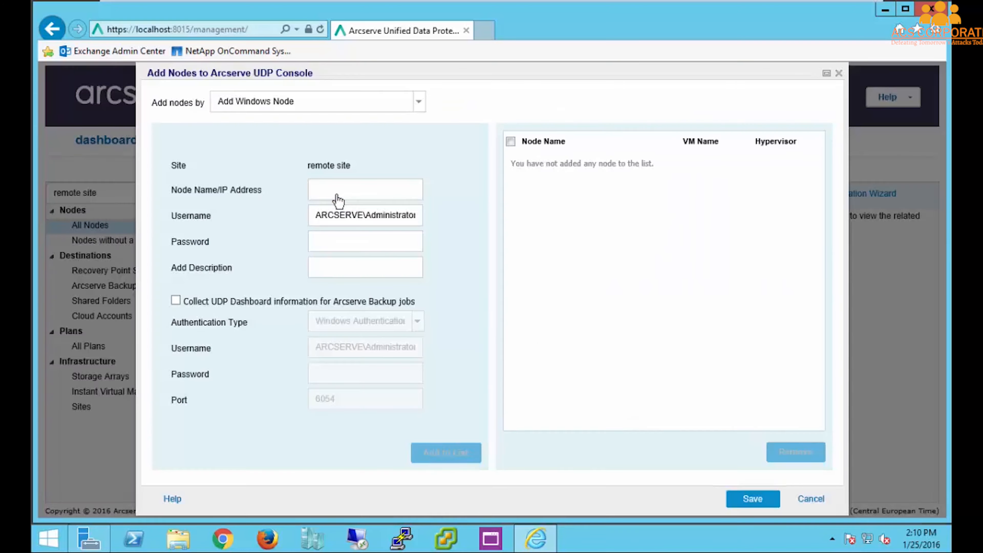
click(321, 189)
text(rps-r.arcserve.lab)
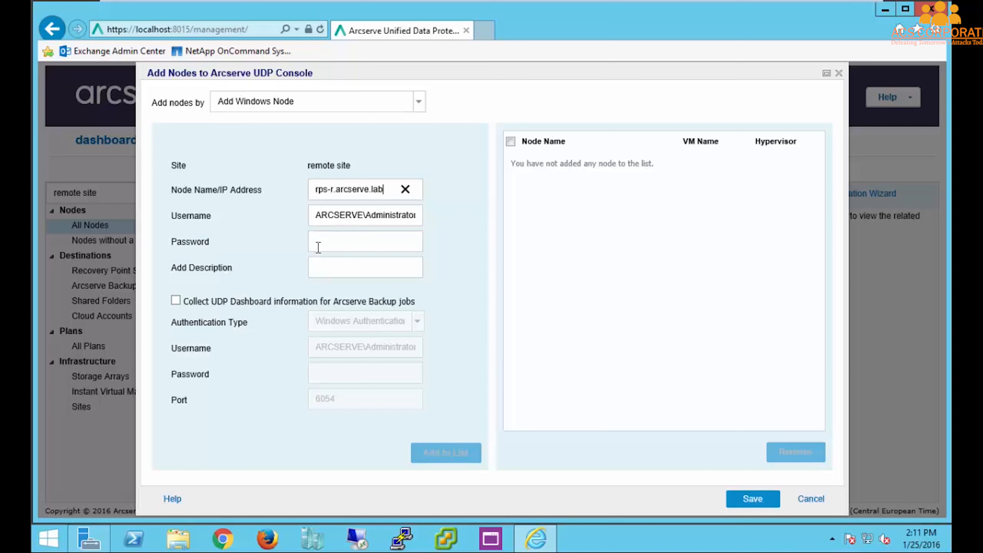
click(328, 247)
text(•••••••••••••)
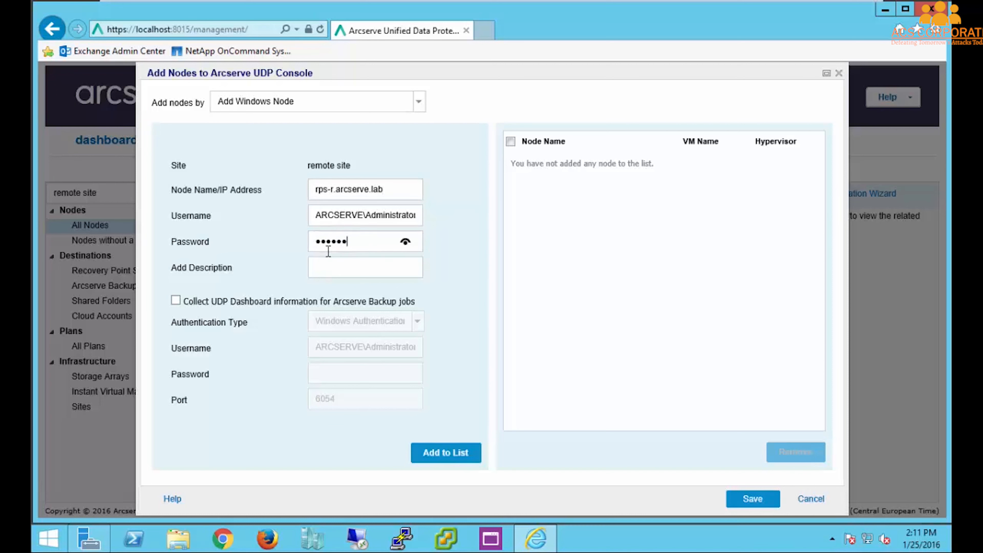
click(340, 268)
text(Remote RPS)
click(452, 461)
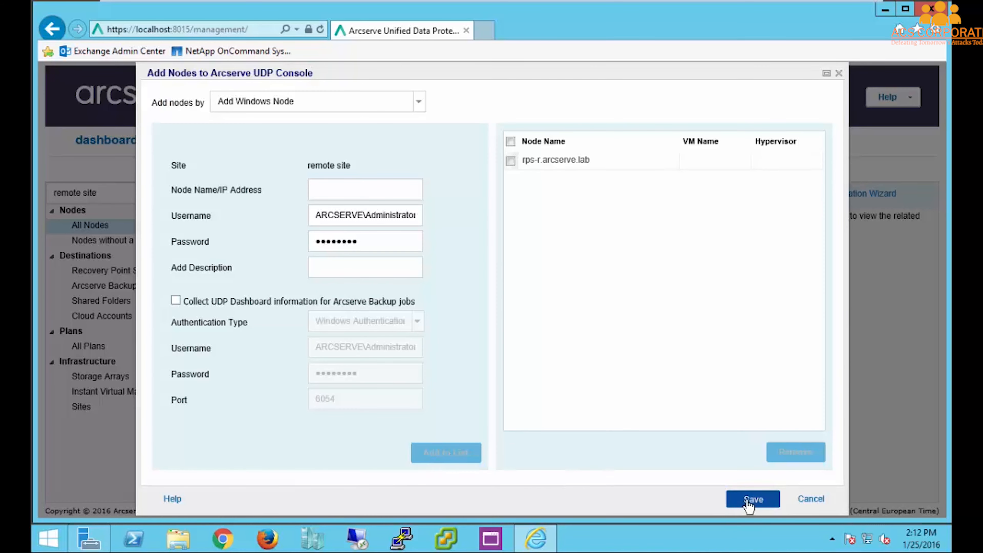
click(748, 500)
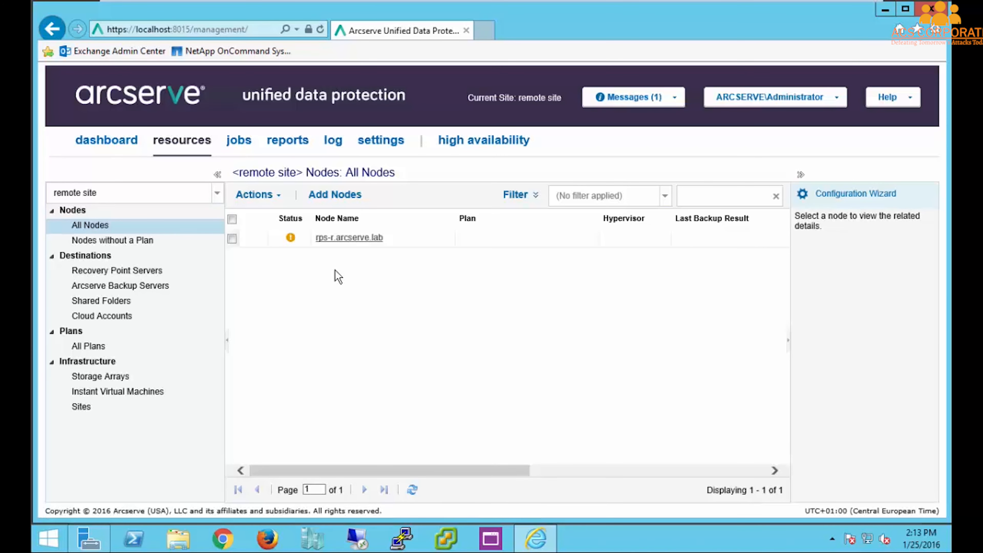
Compare the node lists of Local Site and remote site, and open the remote site's list of plans.
click(217, 194)
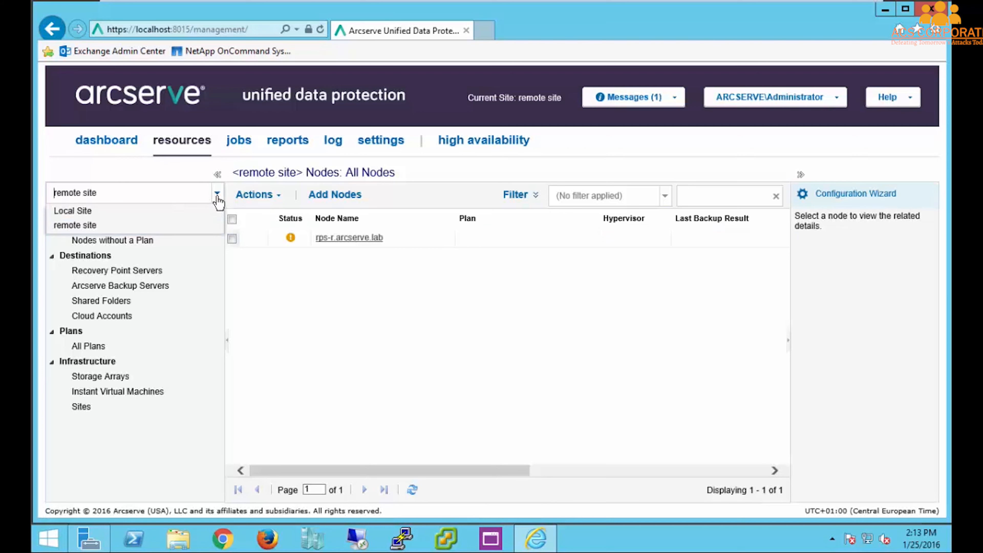
click(171, 211)
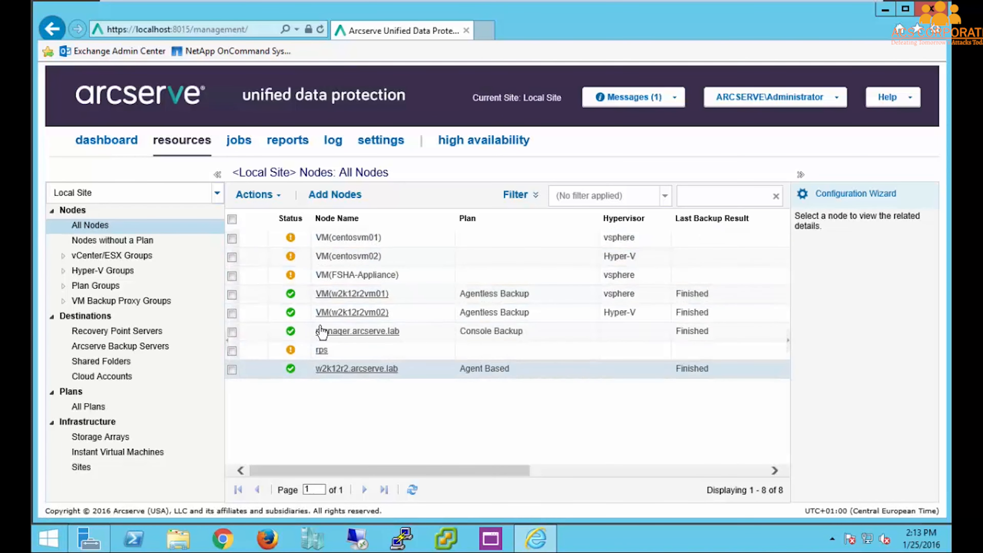
click(216, 193)
click(178, 229)
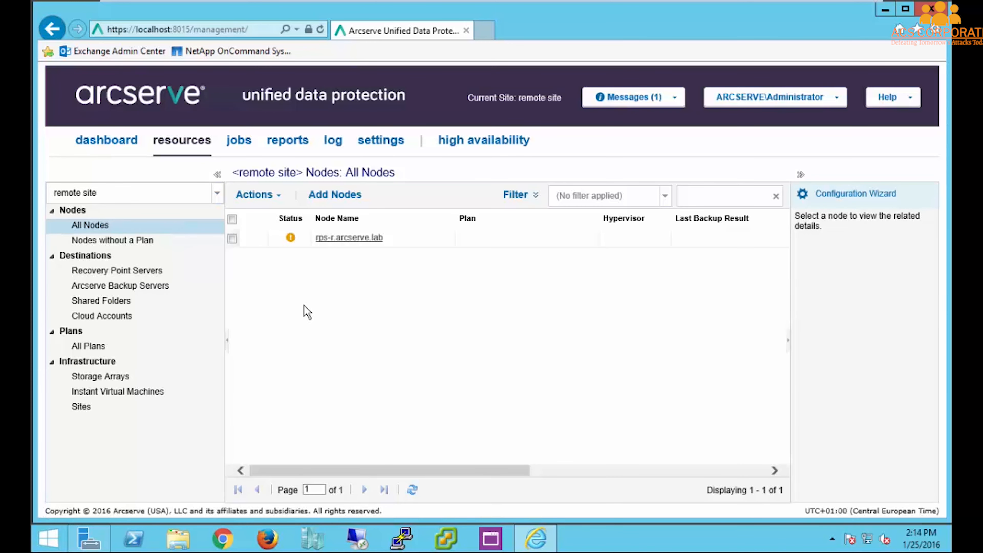
click(90, 346)
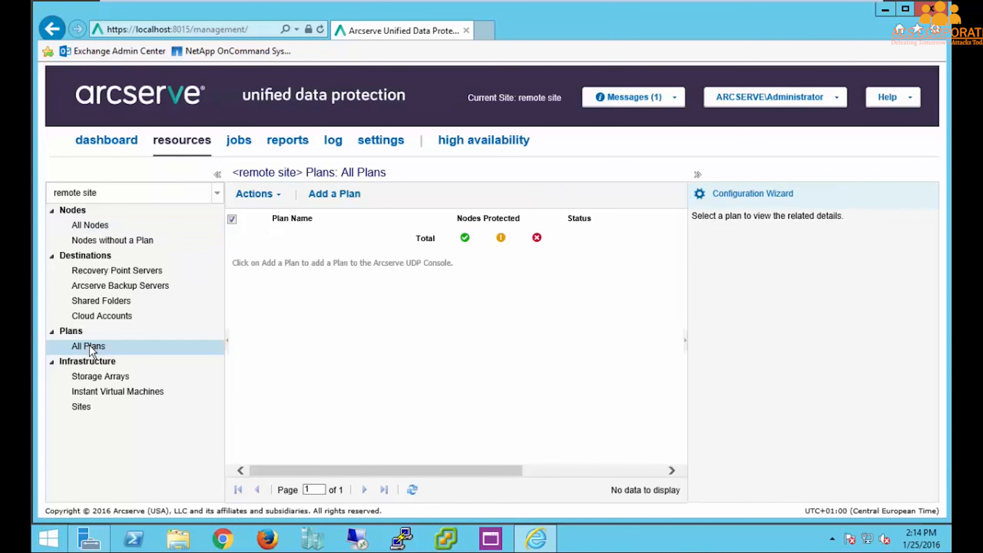
Add a plan named "remote site agent based" with the task type Backup: Agent-Based Windows.
click(336, 194)
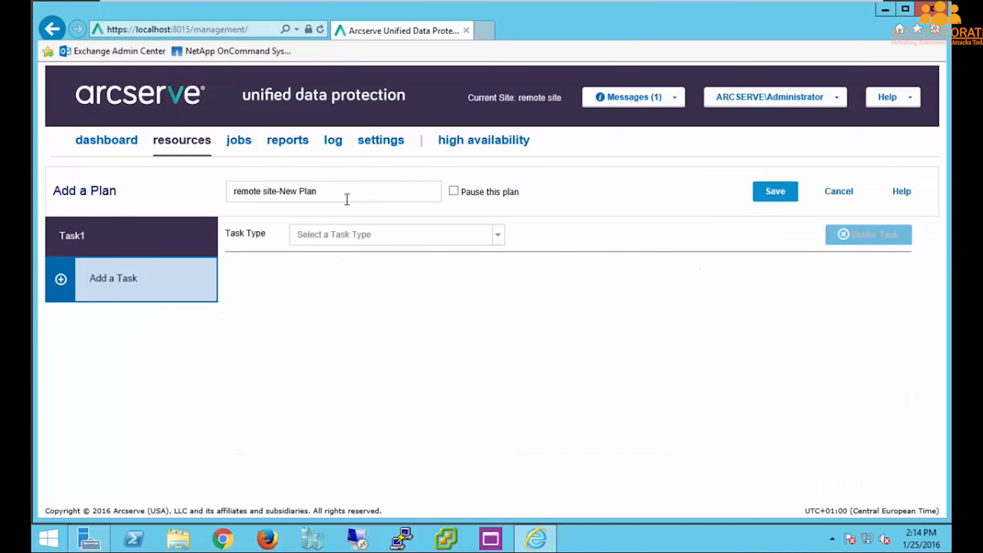
key(BackSpace)
key(BackSpace)
key(BackSpace)
key(BackSpace)
key(BackSpace)
key(BackSpace)
key(BackSpace)
key(BackSpace)
key(BackSpace)
text(agent based)
click(499, 237)
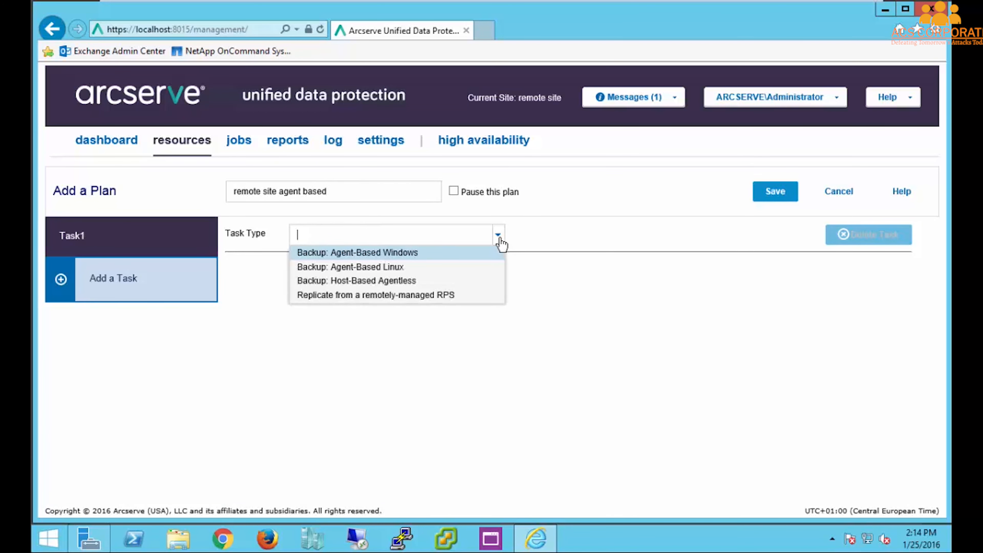
click(422, 252)
Add the existing node rps-r.arcserve.lab as the backup task's source from the nodes available in Arcserve UDP.
click(325, 332)
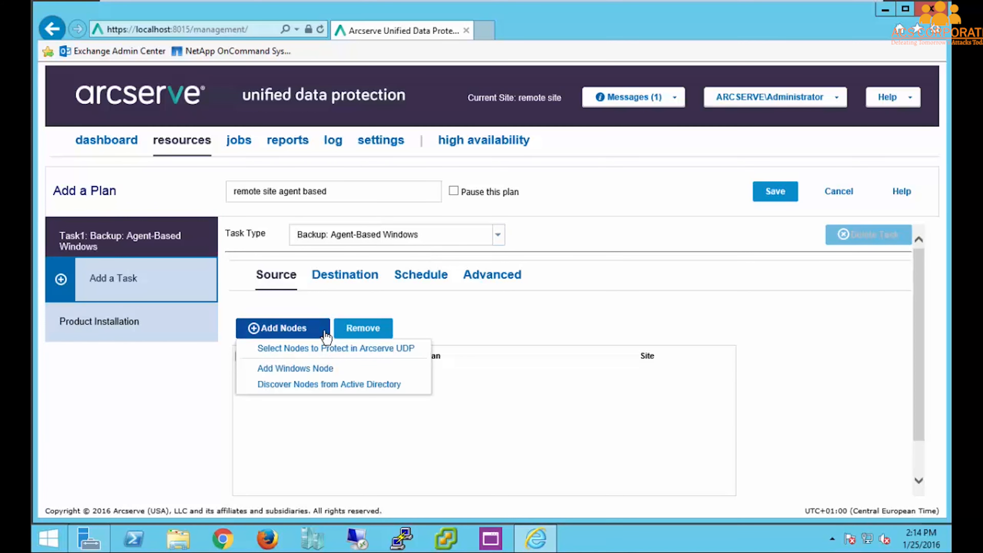
click(329, 348)
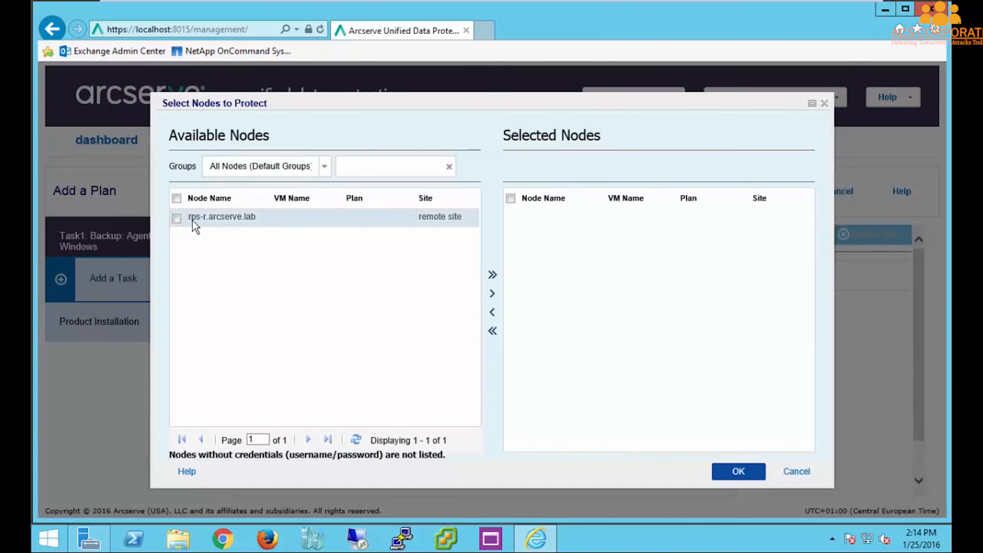
click(192, 221)
click(492, 293)
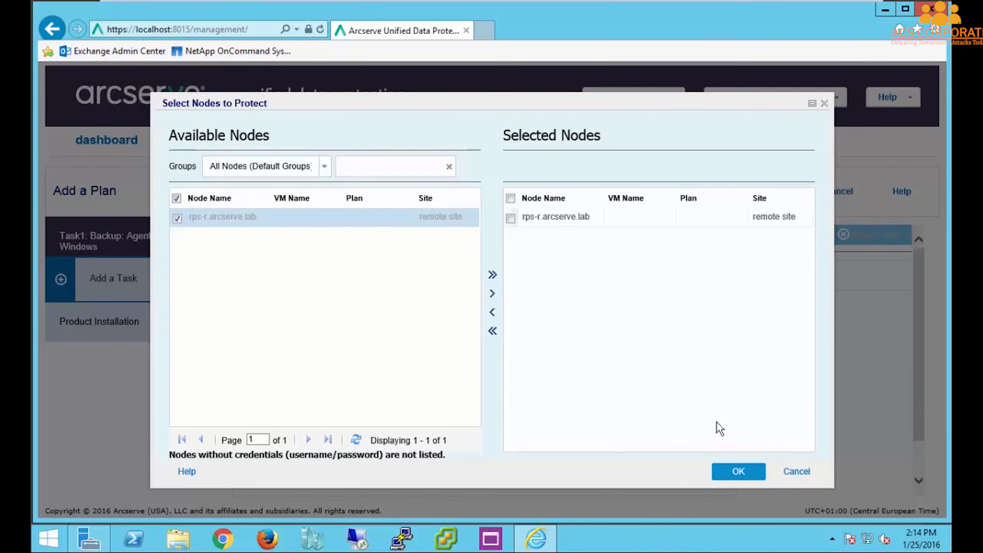
click(739, 472)
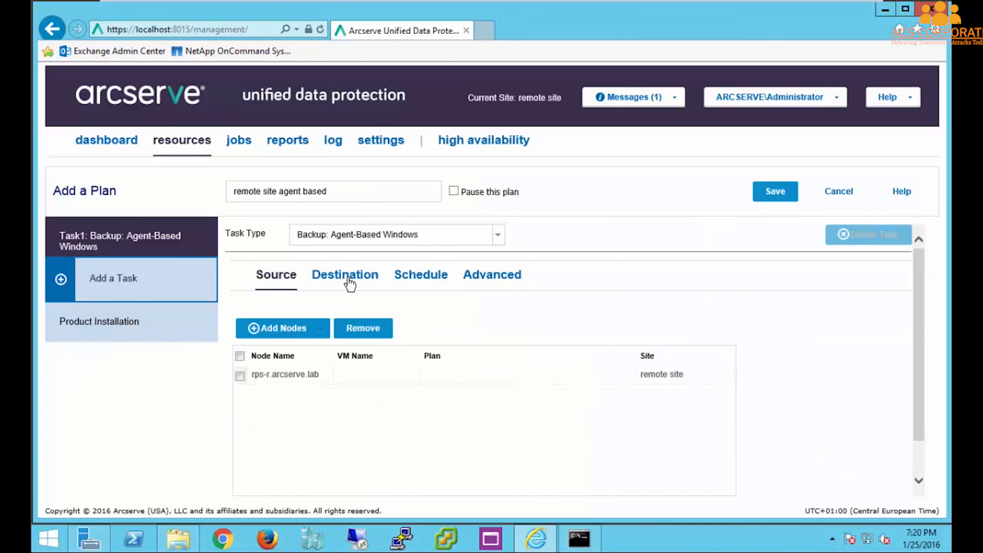
Set the backup destination to Recovery Point Server rps-r with data store Remote Data, and review the schedule and recovery point retention.
click(348, 277)
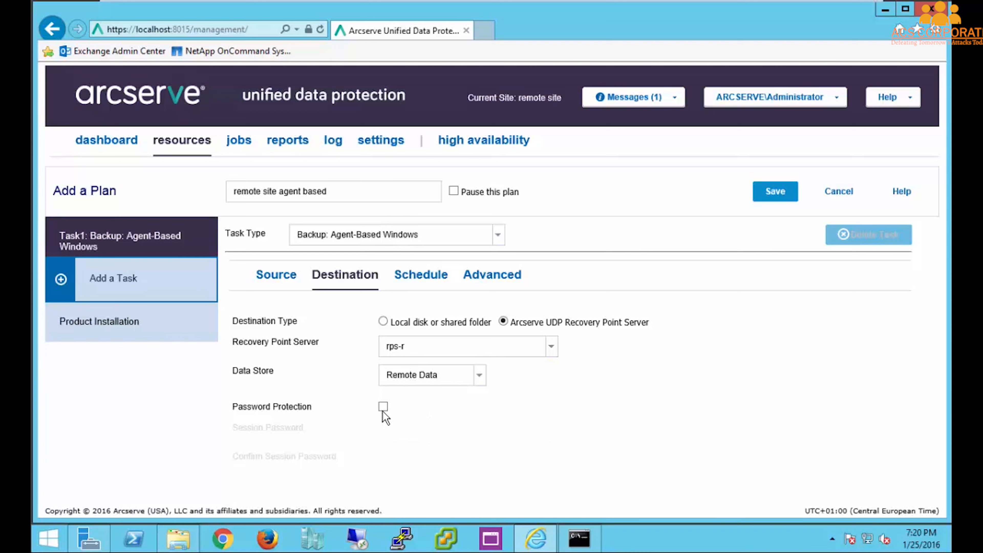
click(419, 280)
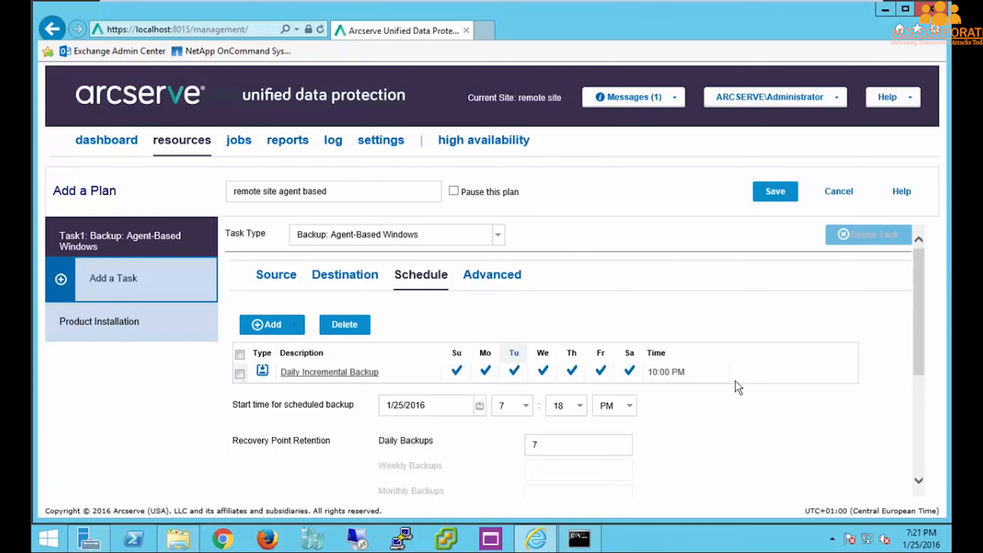
scroll(922, 347, down, 2)
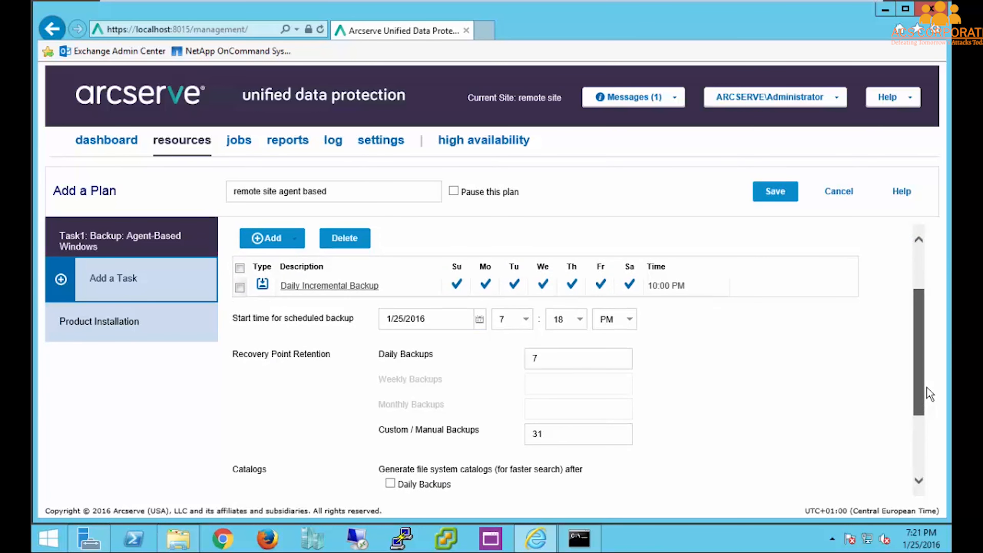
click(550, 435)
drag(550, 439, 504, 442)
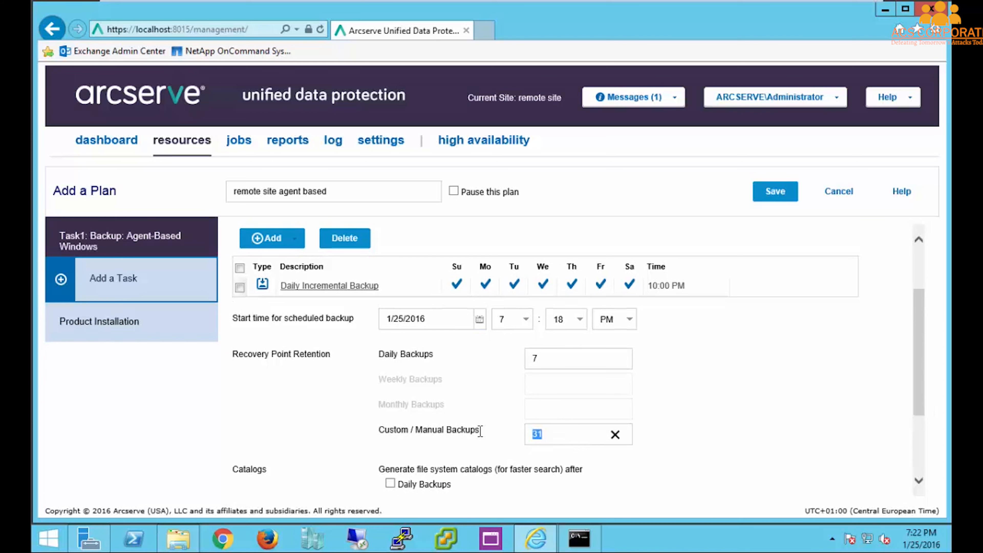
key(End)
scroll(921, 381, down, 2)
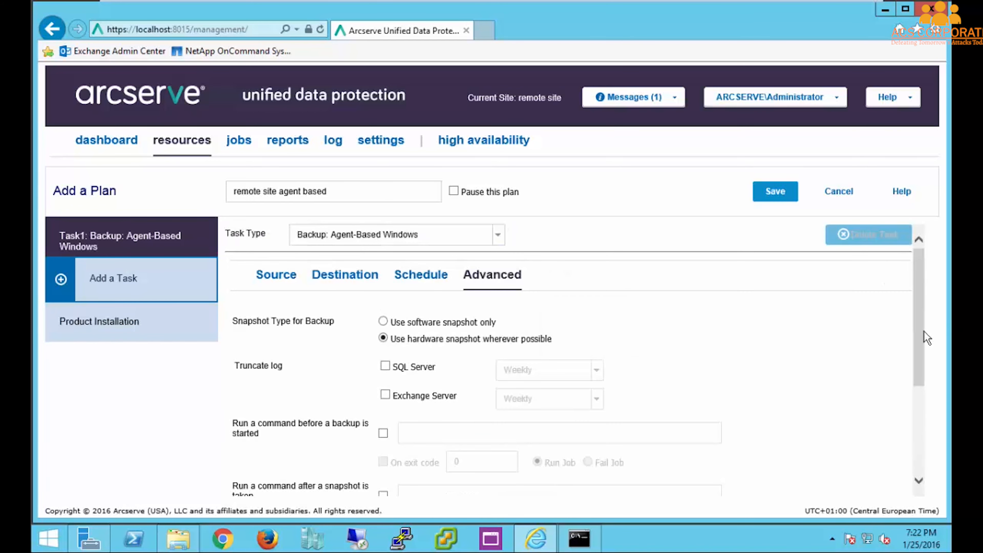
Review the backup task's advanced options down to the email alerts and save the plan.
drag(921, 332, 921, 363)
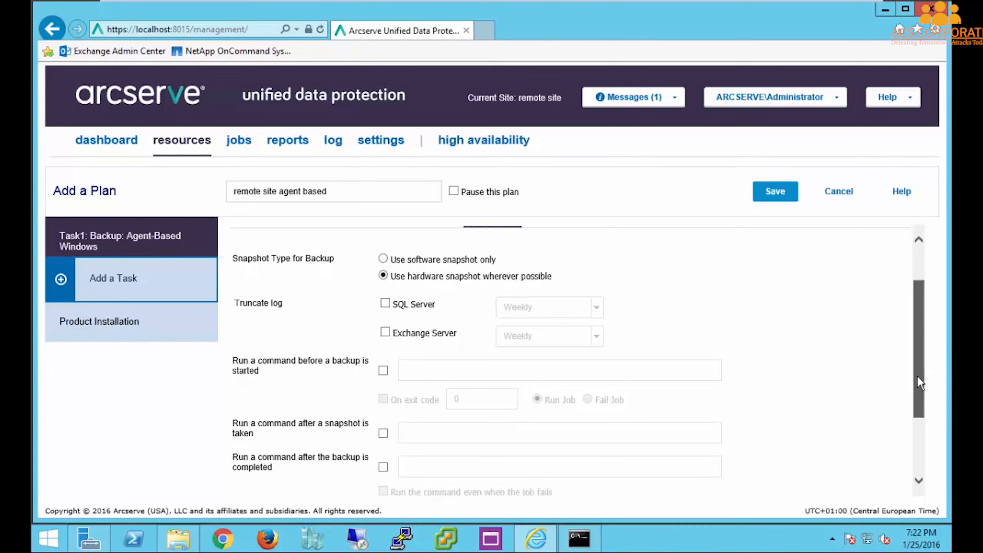
drag(921, 389, 919, 439)
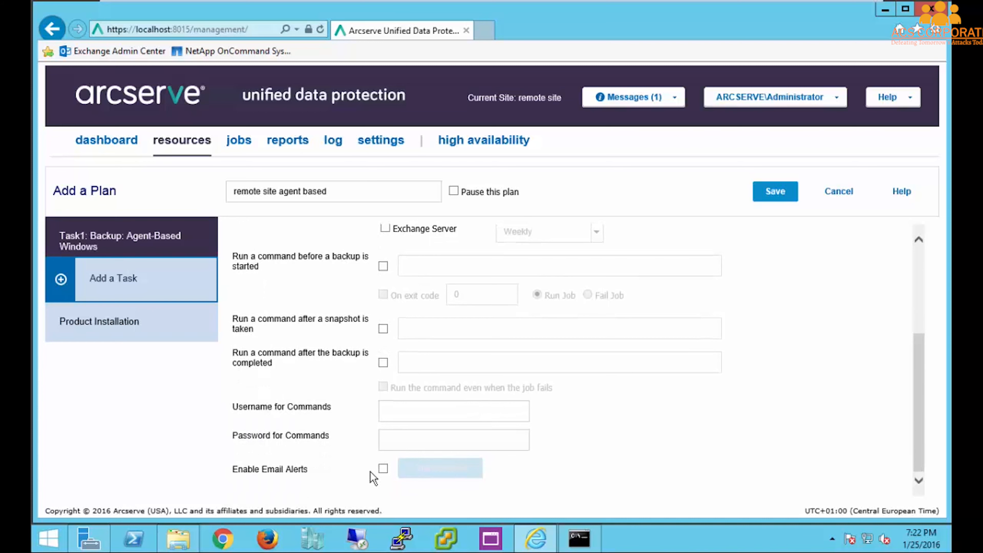
drag(921, 408, 930, 310)
click(757, 197)
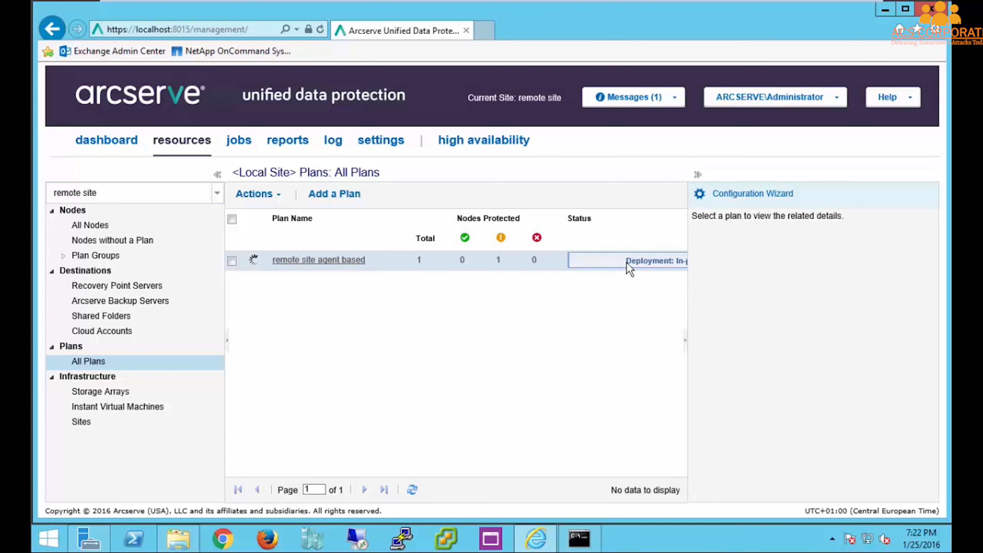
Read the plan warning reported for node rps-r.arcserve.lab in the remote site's node list, and close it.
click(108, 227)
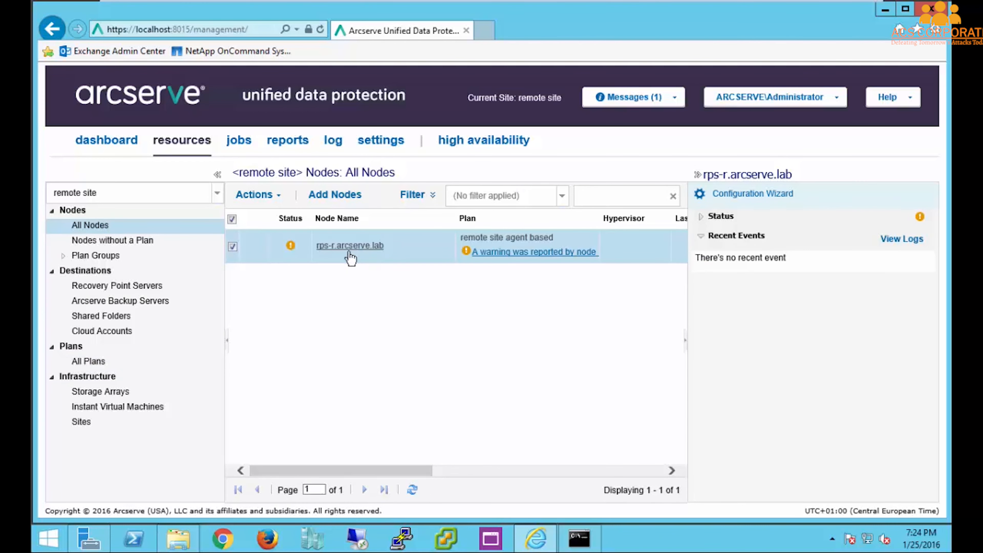
click(480, 253)
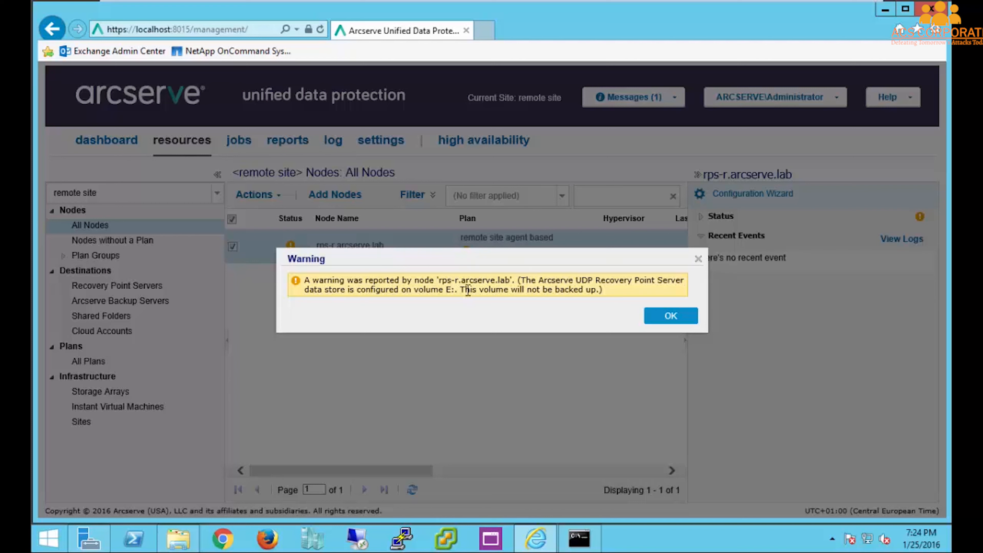
click(671, 317)
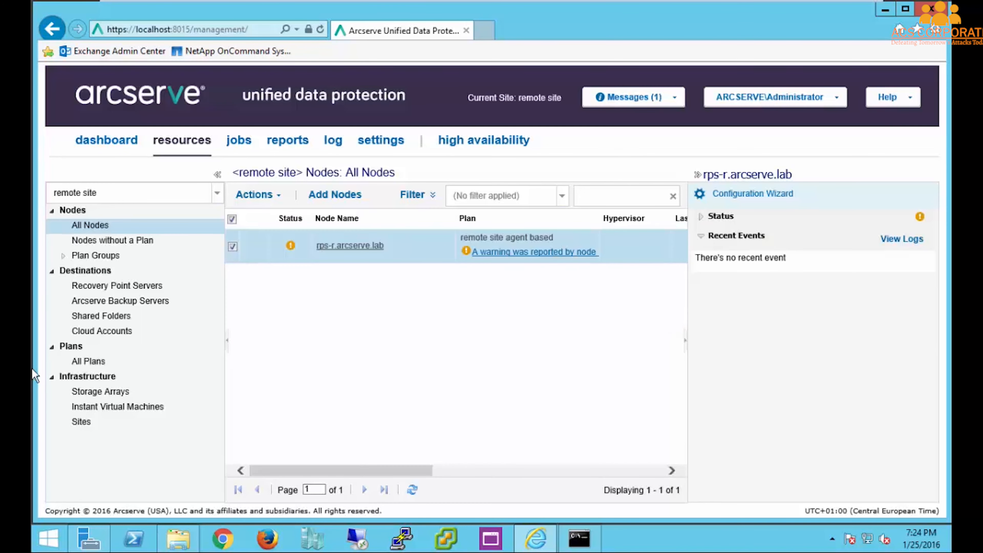
Open the "remote site agent based" plan for modification and set its source protection type to Back up selected volumes.
click(106, 365)
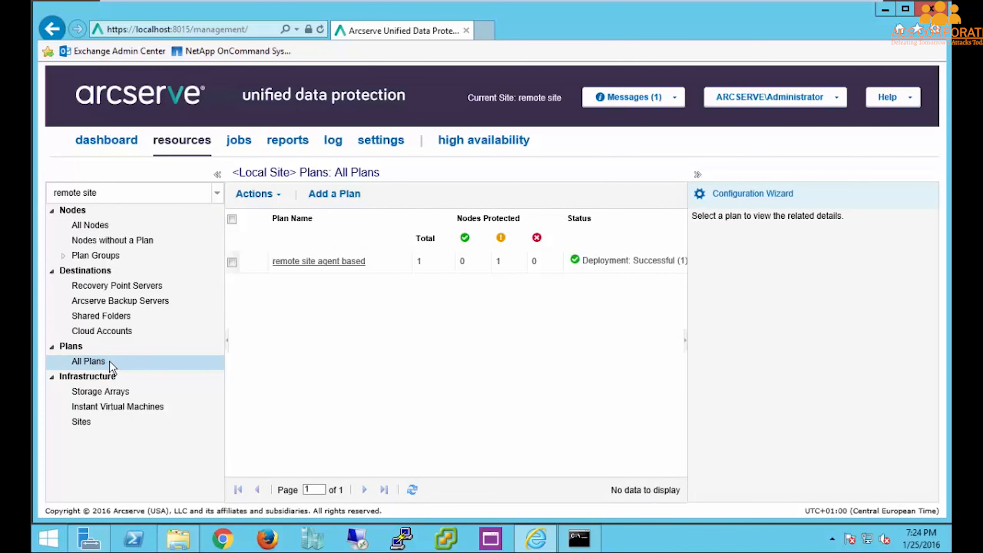
click(339, 267)
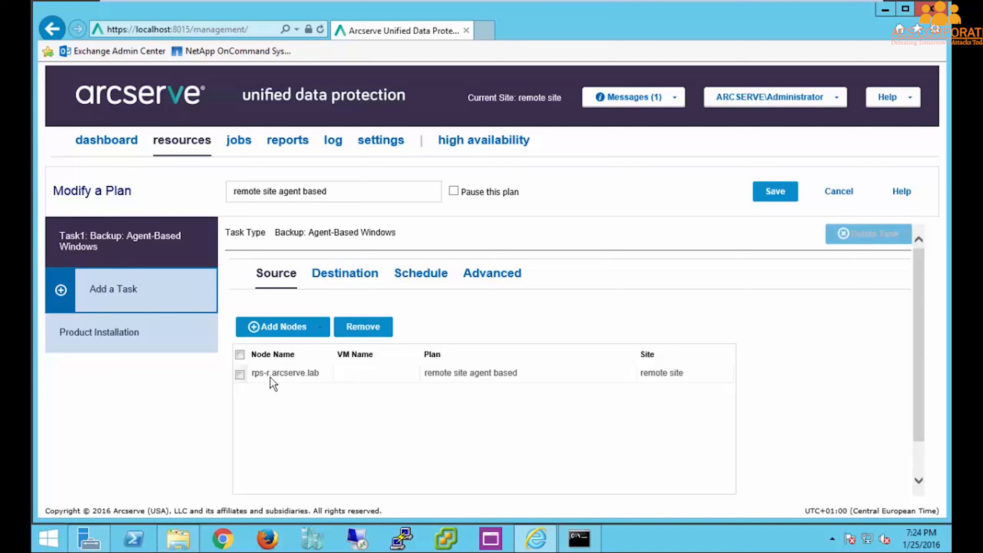
click(292, 369)
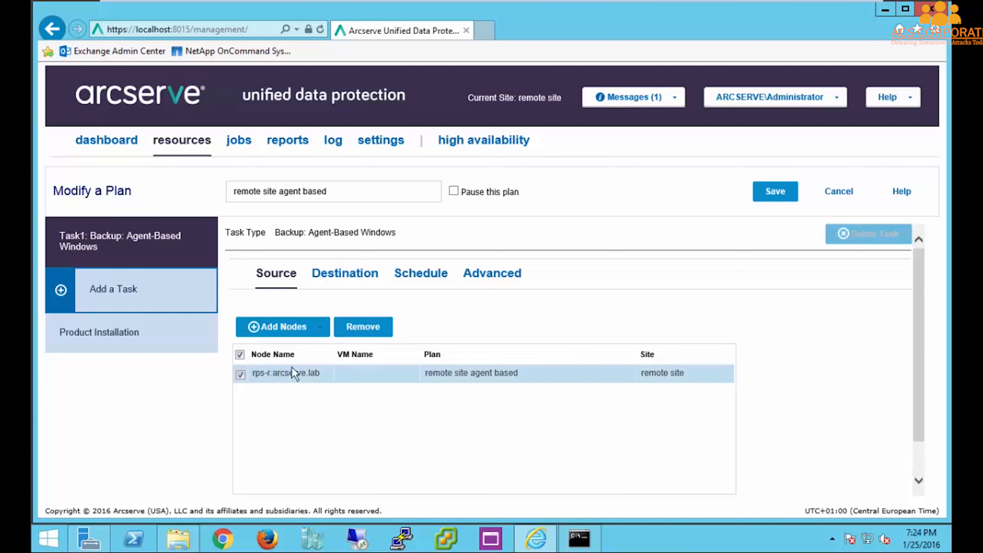
scroll(914, 415, down, 2)
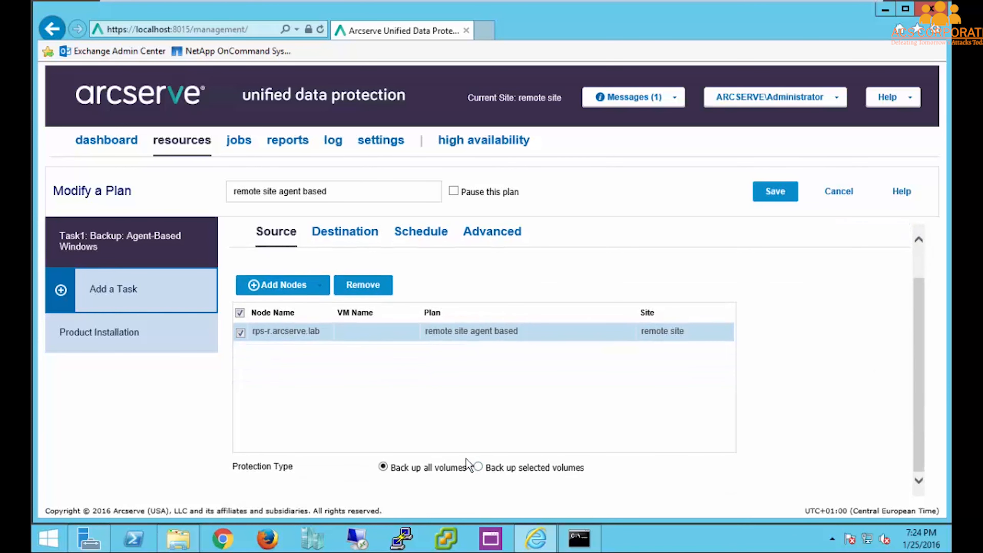
click(479, 466)
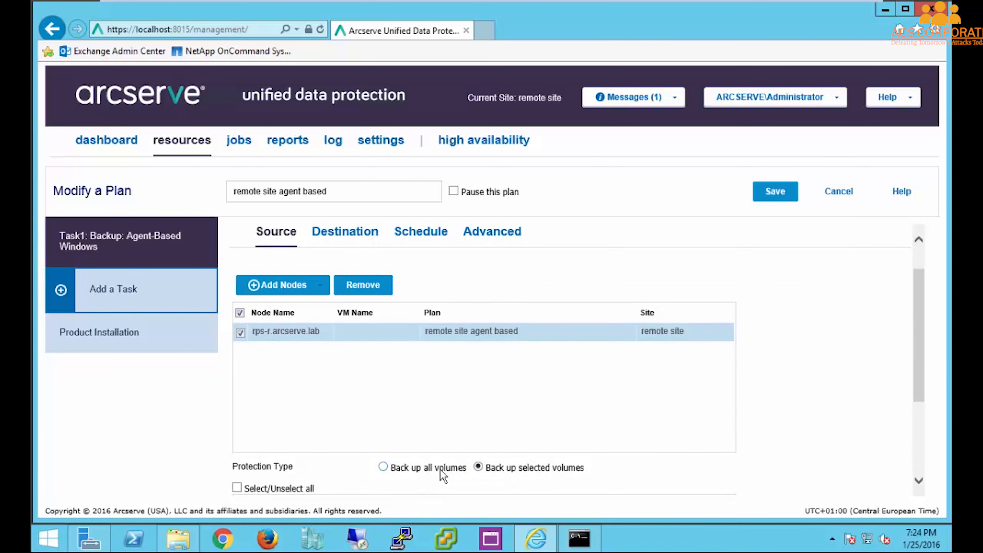
drag(914, 335, 908, 398)
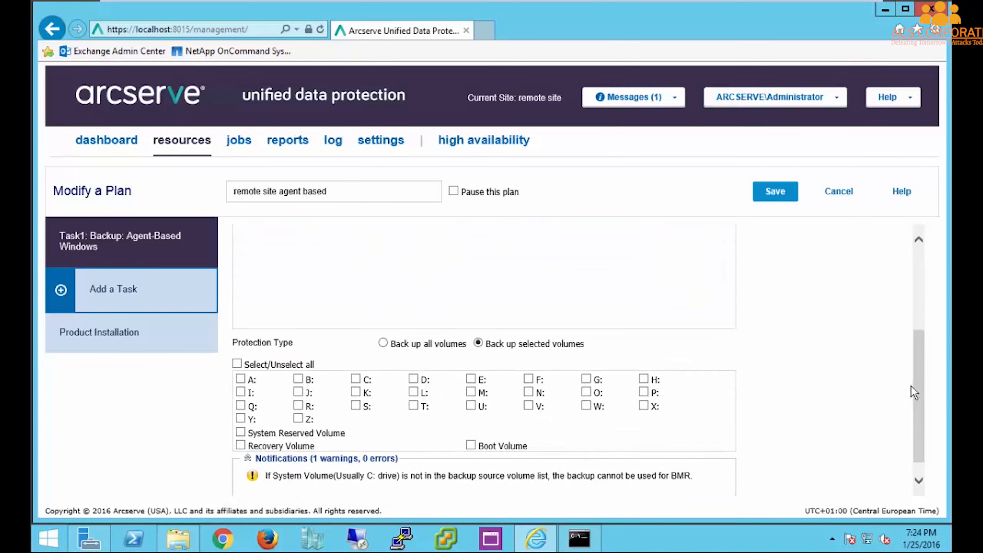
Include volume C:, the Boot Volume, the Recovery Volume and the System Reserved Volume in the backup, and save the plan.
click(357, 380)
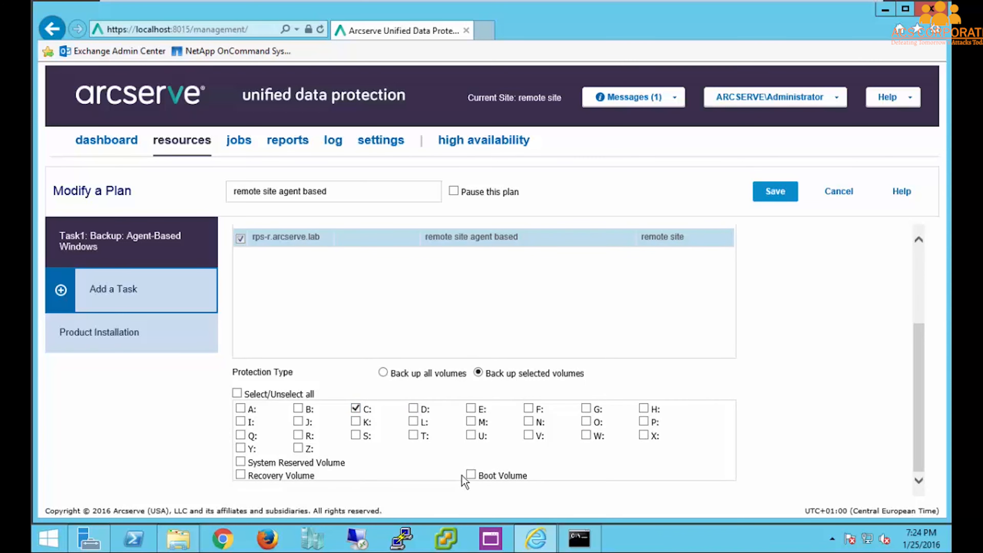
click(470, 475)
click(240, 474)
click(240, 462)
click(775, 192)
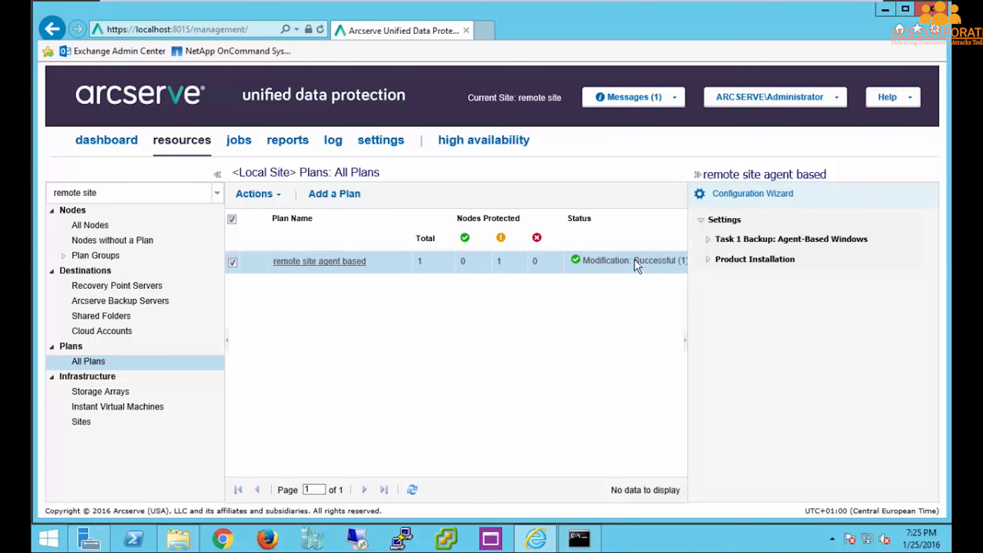
Check the plan status of node rps-r.arcserve.lab in the remote site, and view the jobs in progress.
click(126, 235)
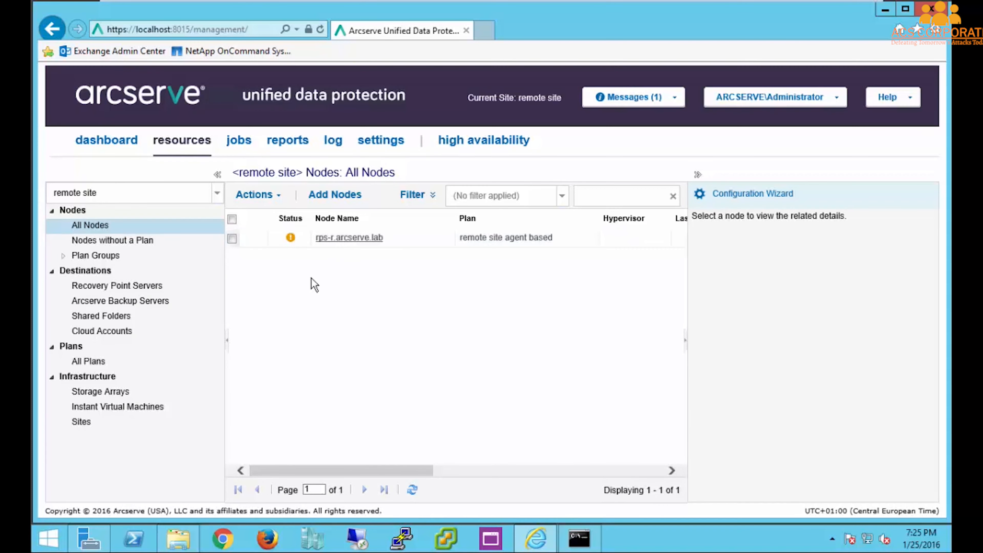
click(367, 245)
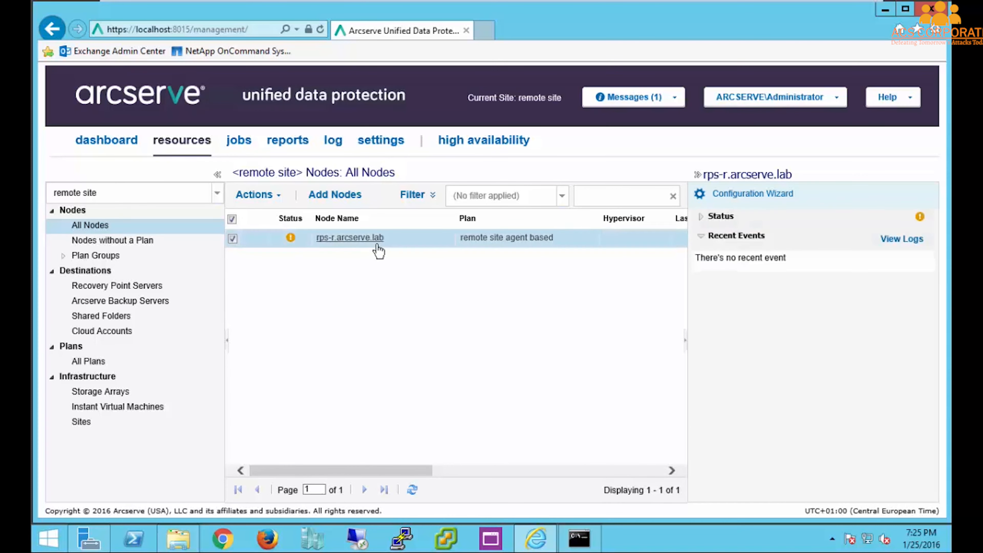
click(284, 202)
click(241, 144)
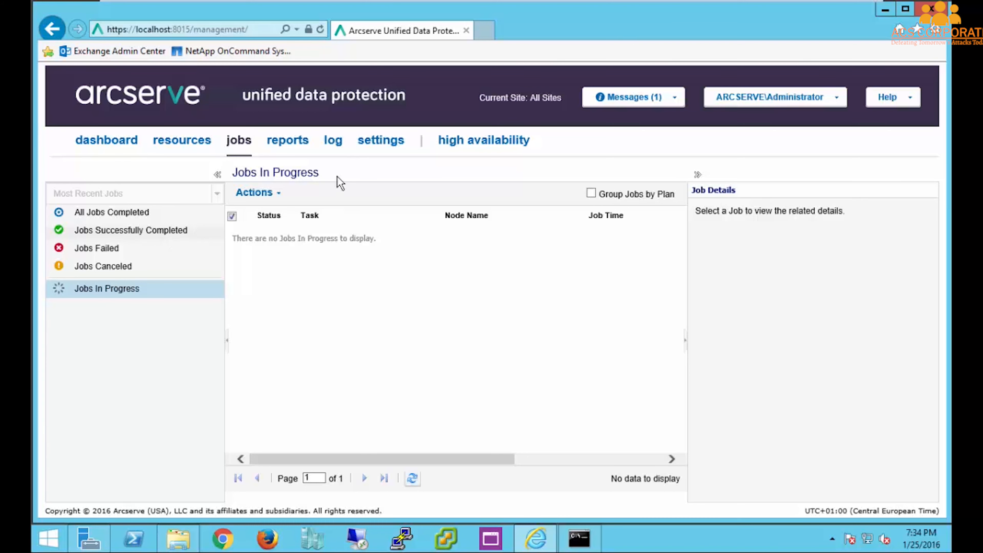
View the Backup Size Trend Report and read the descriptions of the backup status and data distribution reports.
click(295, 152)
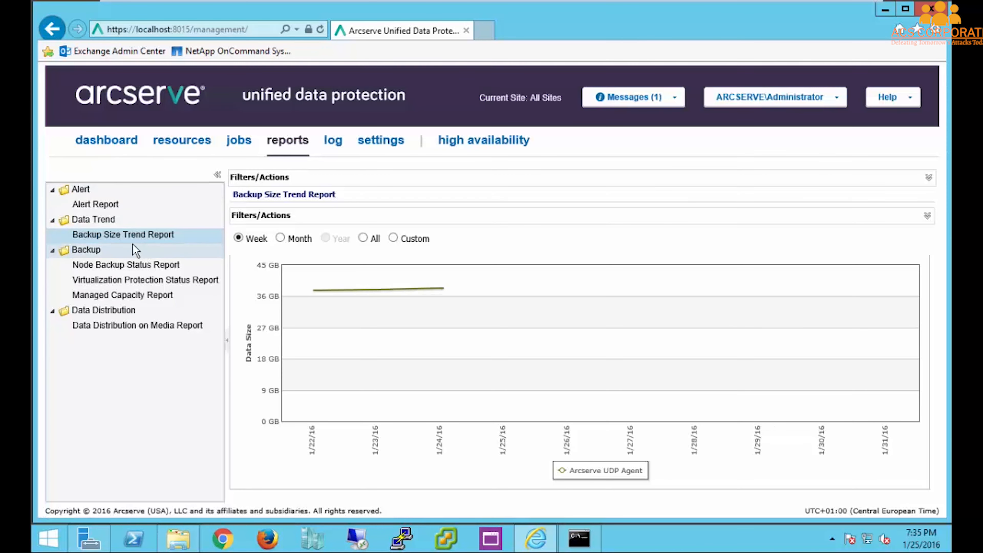
mouse_move(133, 244)
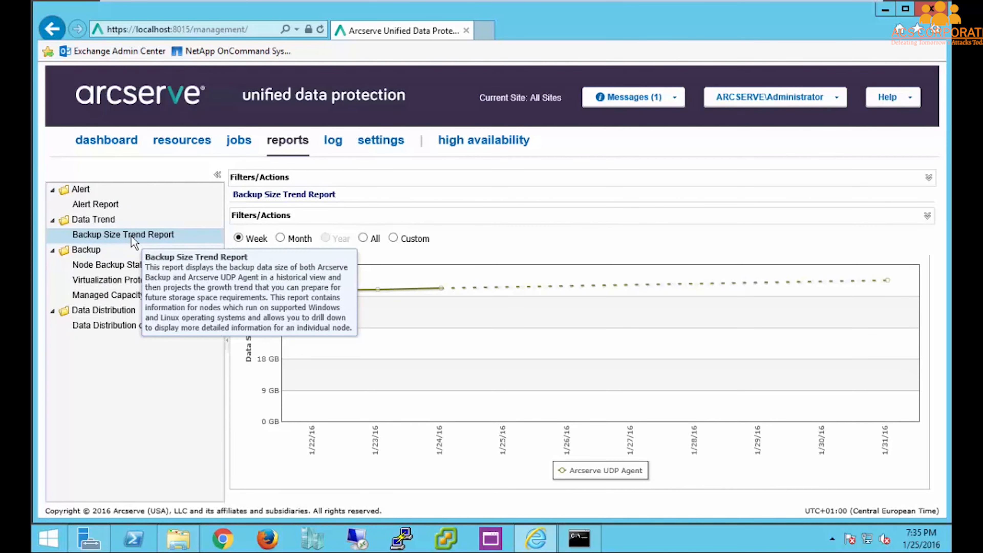
mouse_move(148, 267)
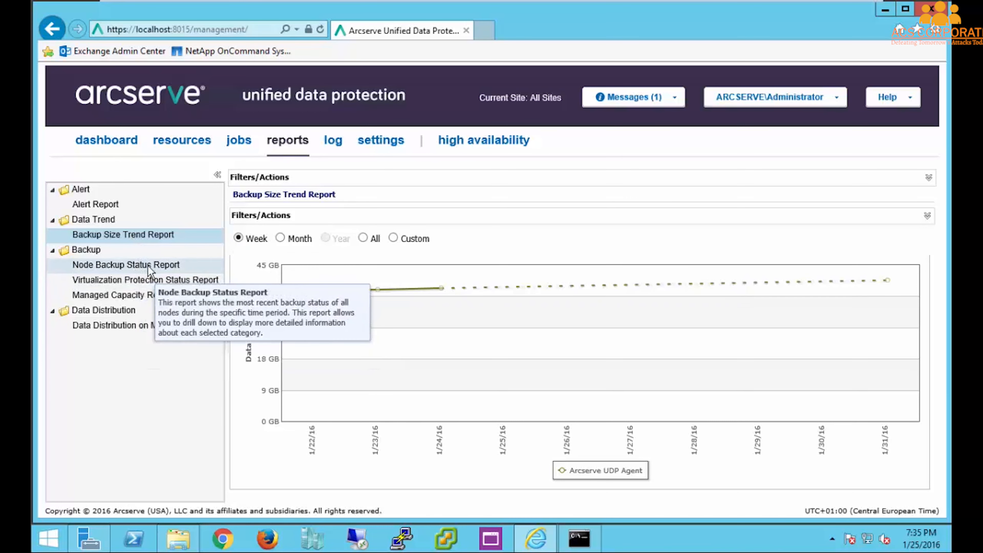
mouse_move(137, 331)
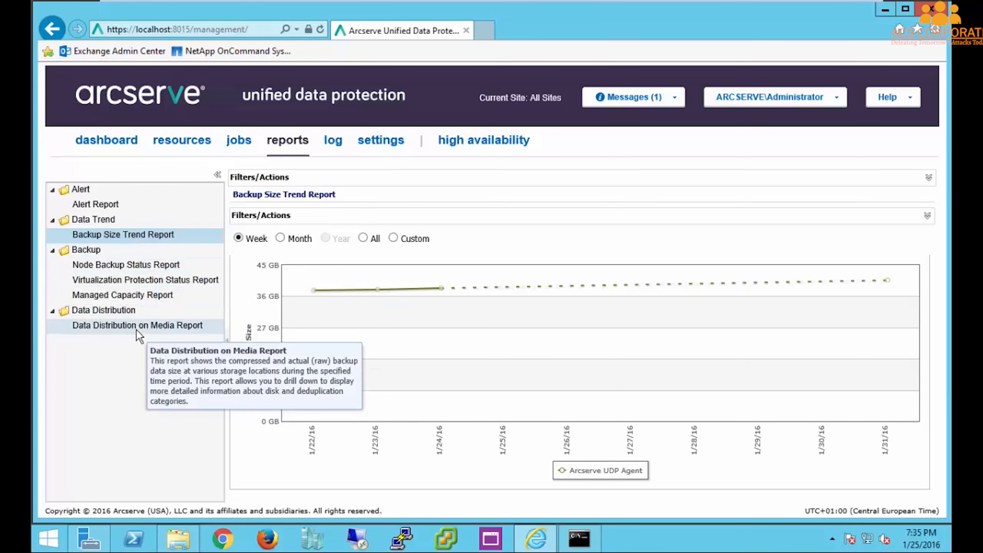
Look through the log and the console's database configuration settings, and return to the resources.
click(333, 155)
click(370, 154)
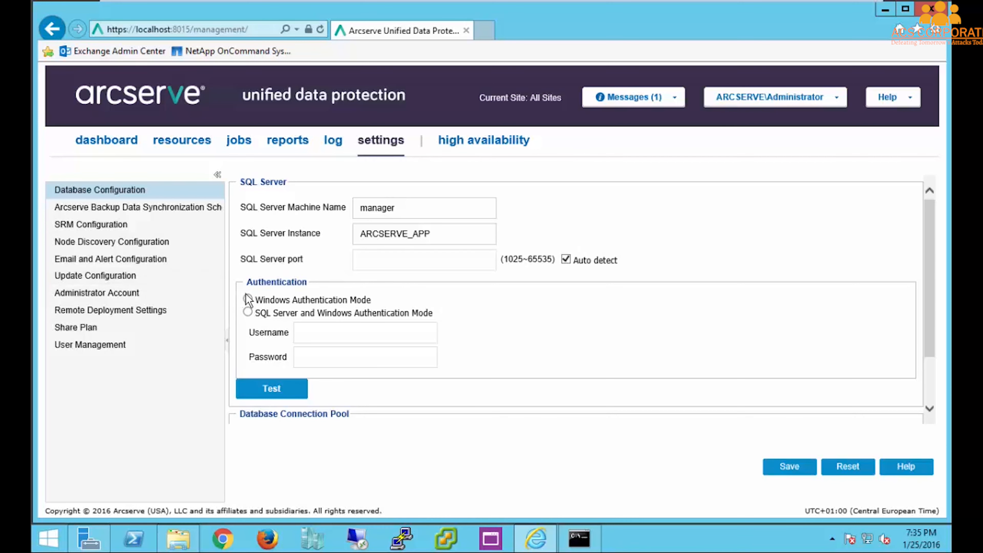
click(248, 300)
click(183, 144)
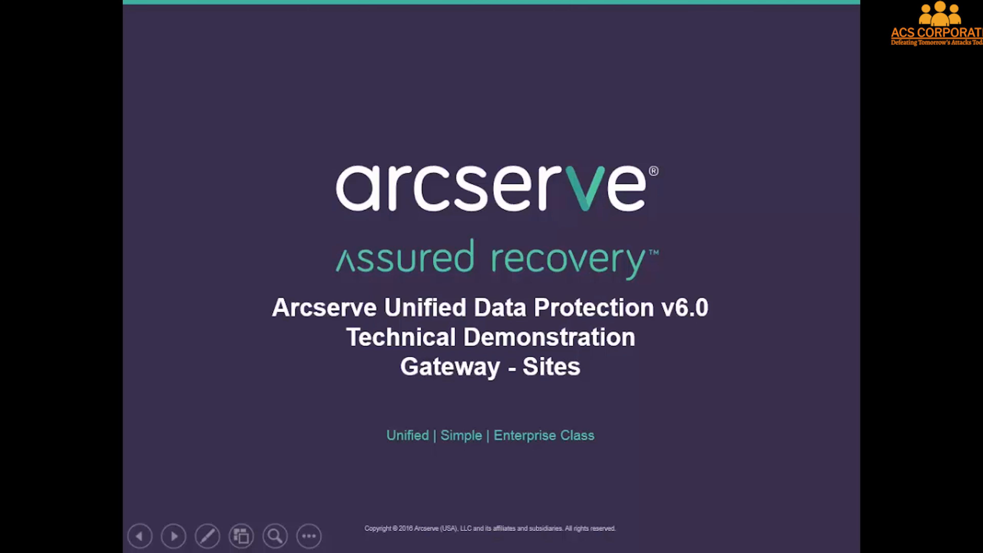